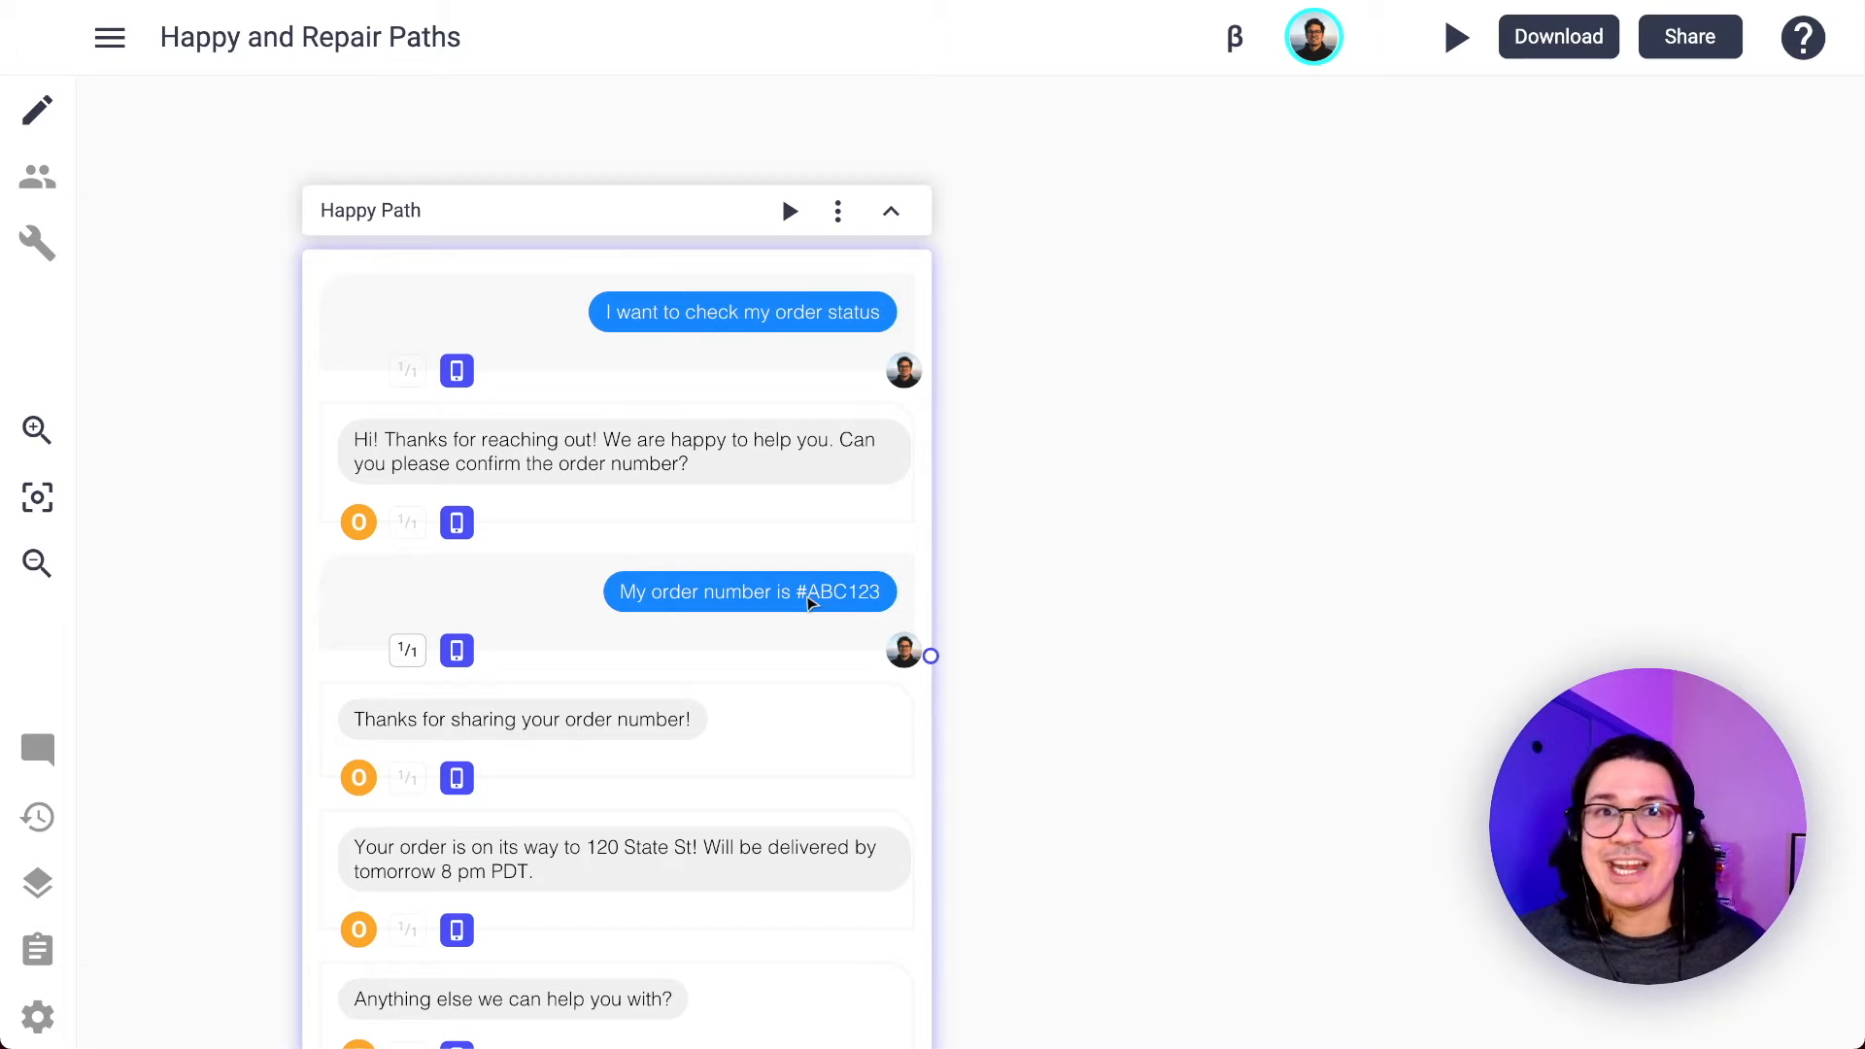
Branch a new path off the bot's order number request in the Happy Path, place it beside that path, and name it "Repair Path".
{"action": "scroll", "coordinate": [1078, 675], "scroll_direction": "down", "scroll_amount": 3}
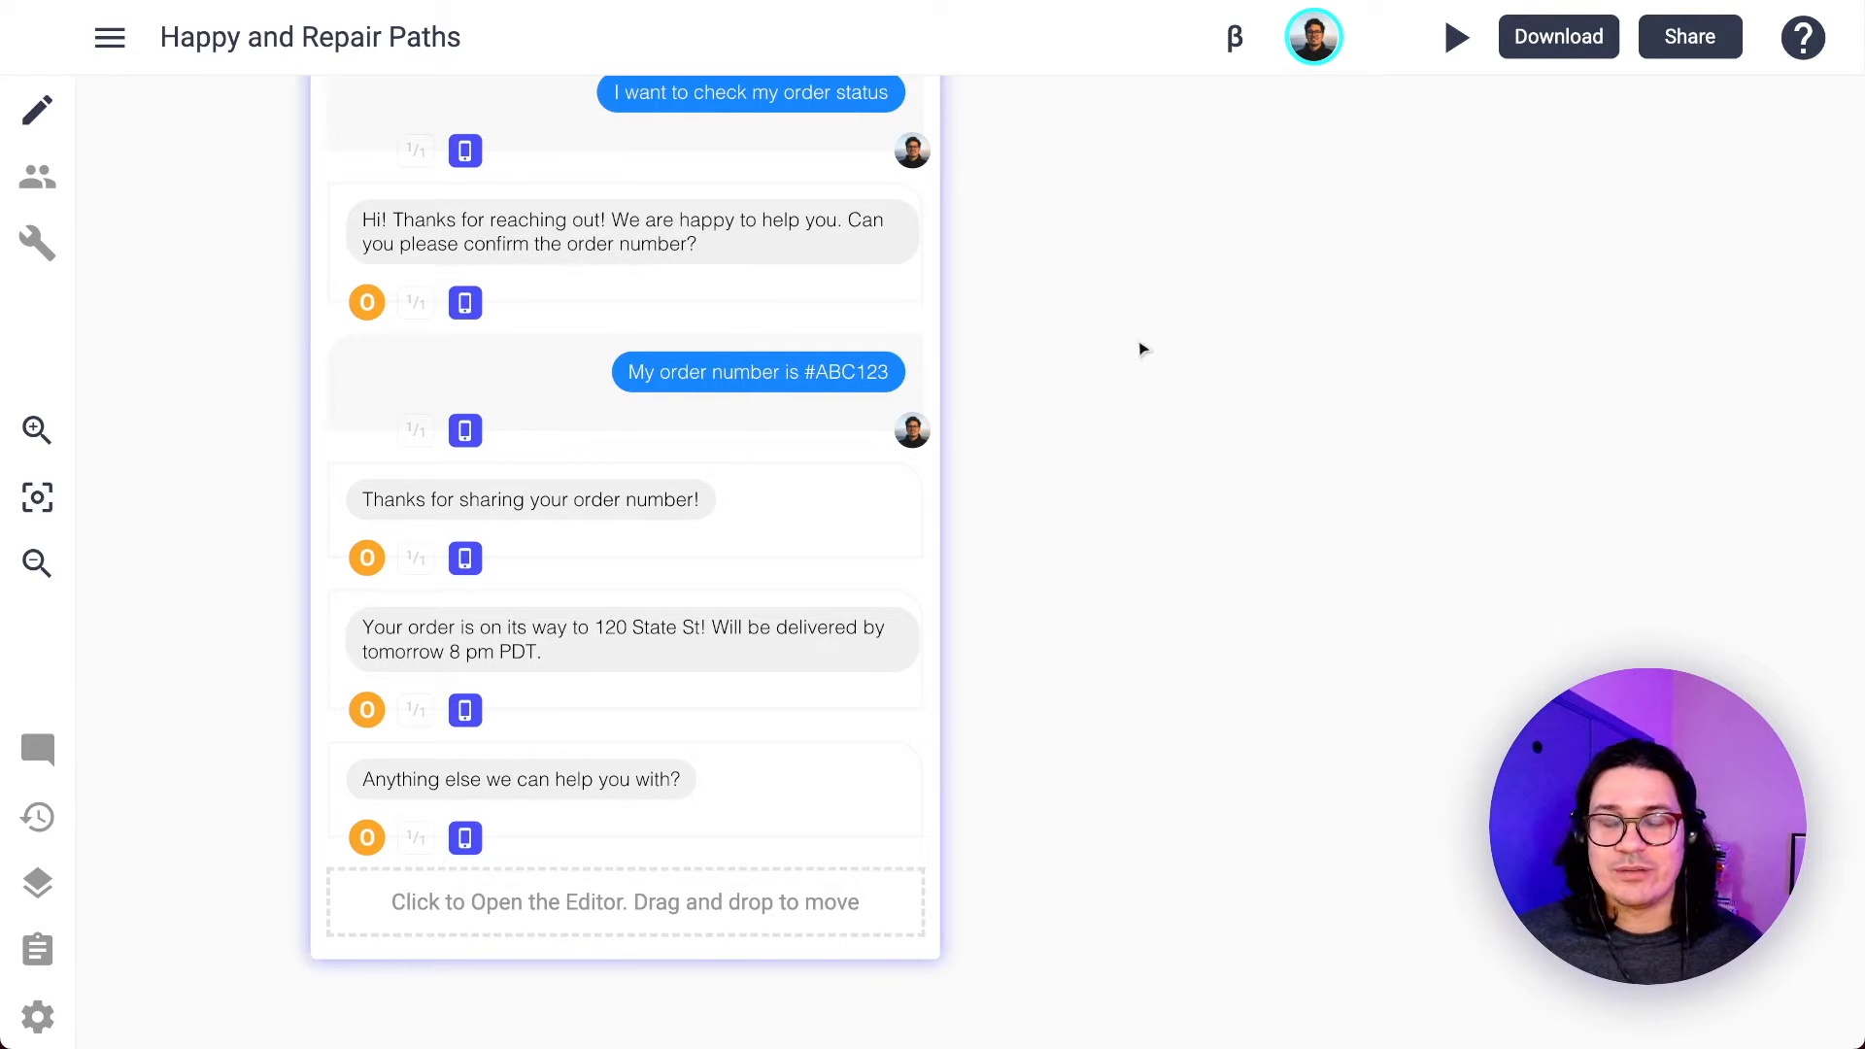
{"action": "scroll", "coordinate": [1186, 234], "scroll_direction": "up", "scroll_amount": 3}
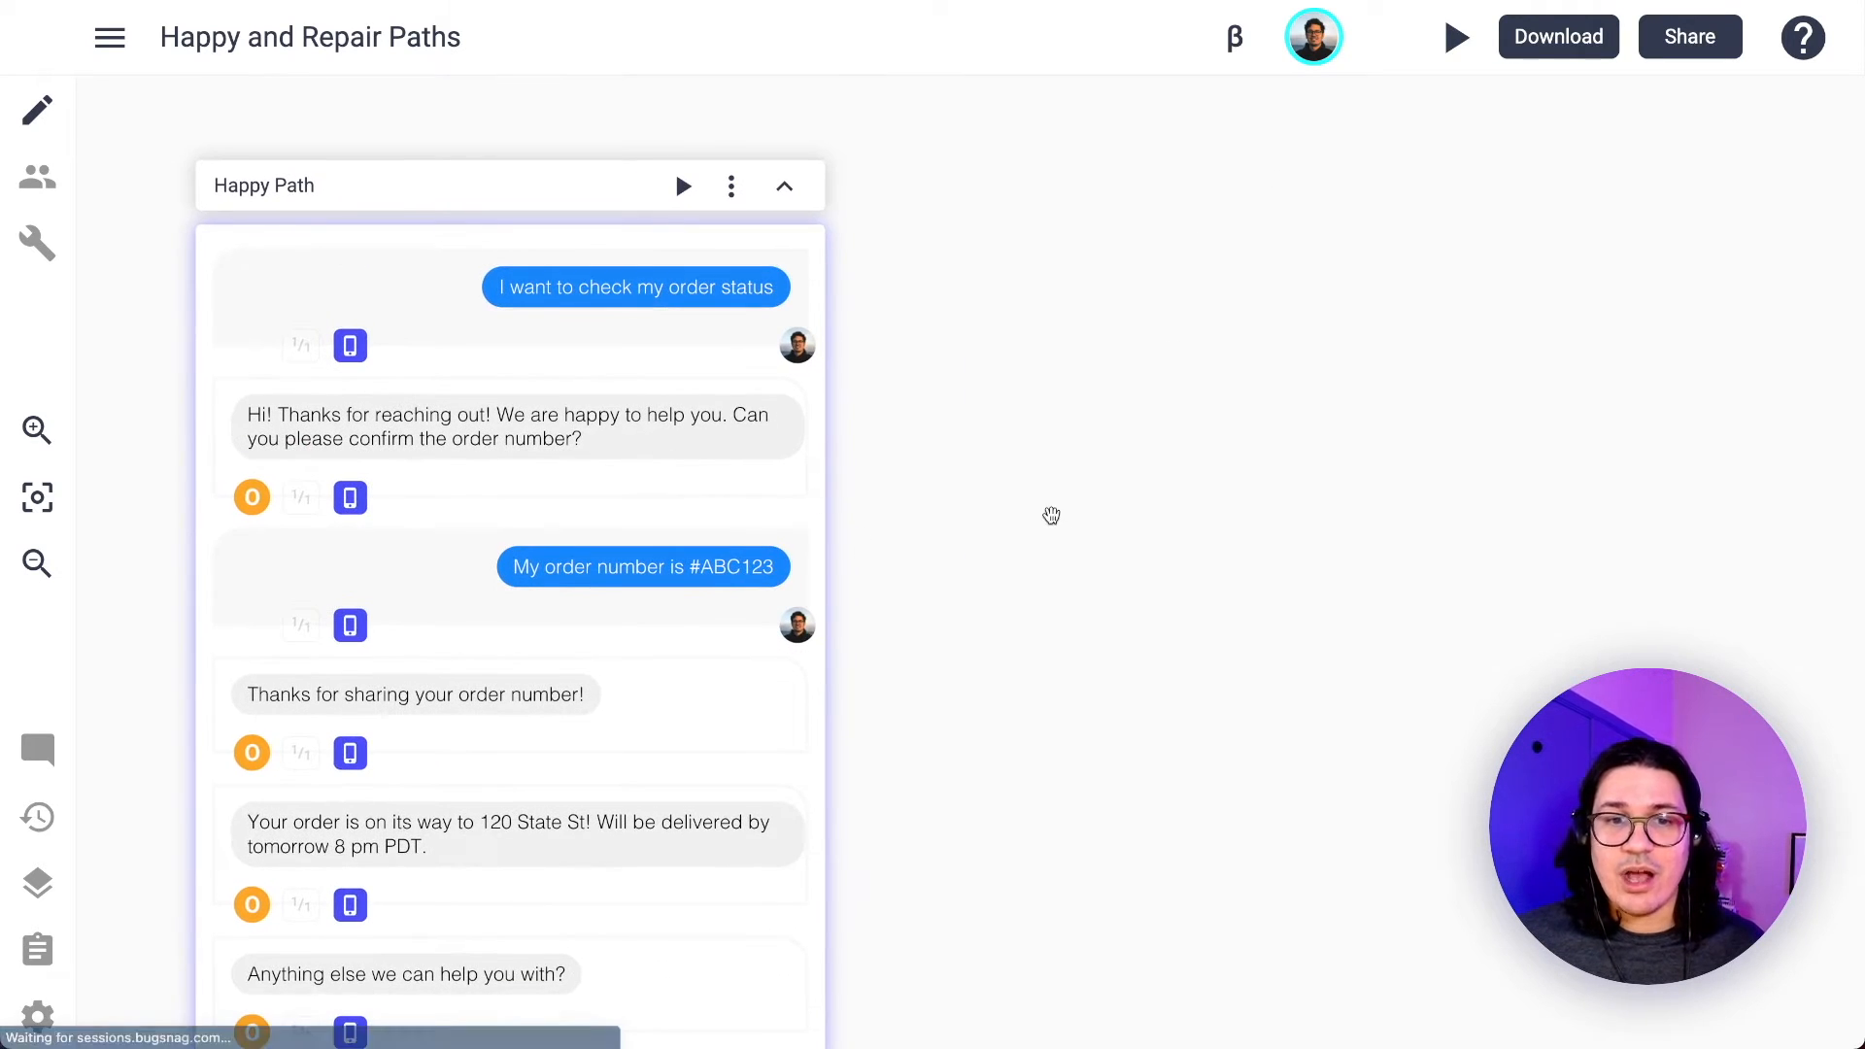
{"action": "scroll", "coordinate": [1057, 525], "scroll_direction": "left", "scroll_amount": 3}
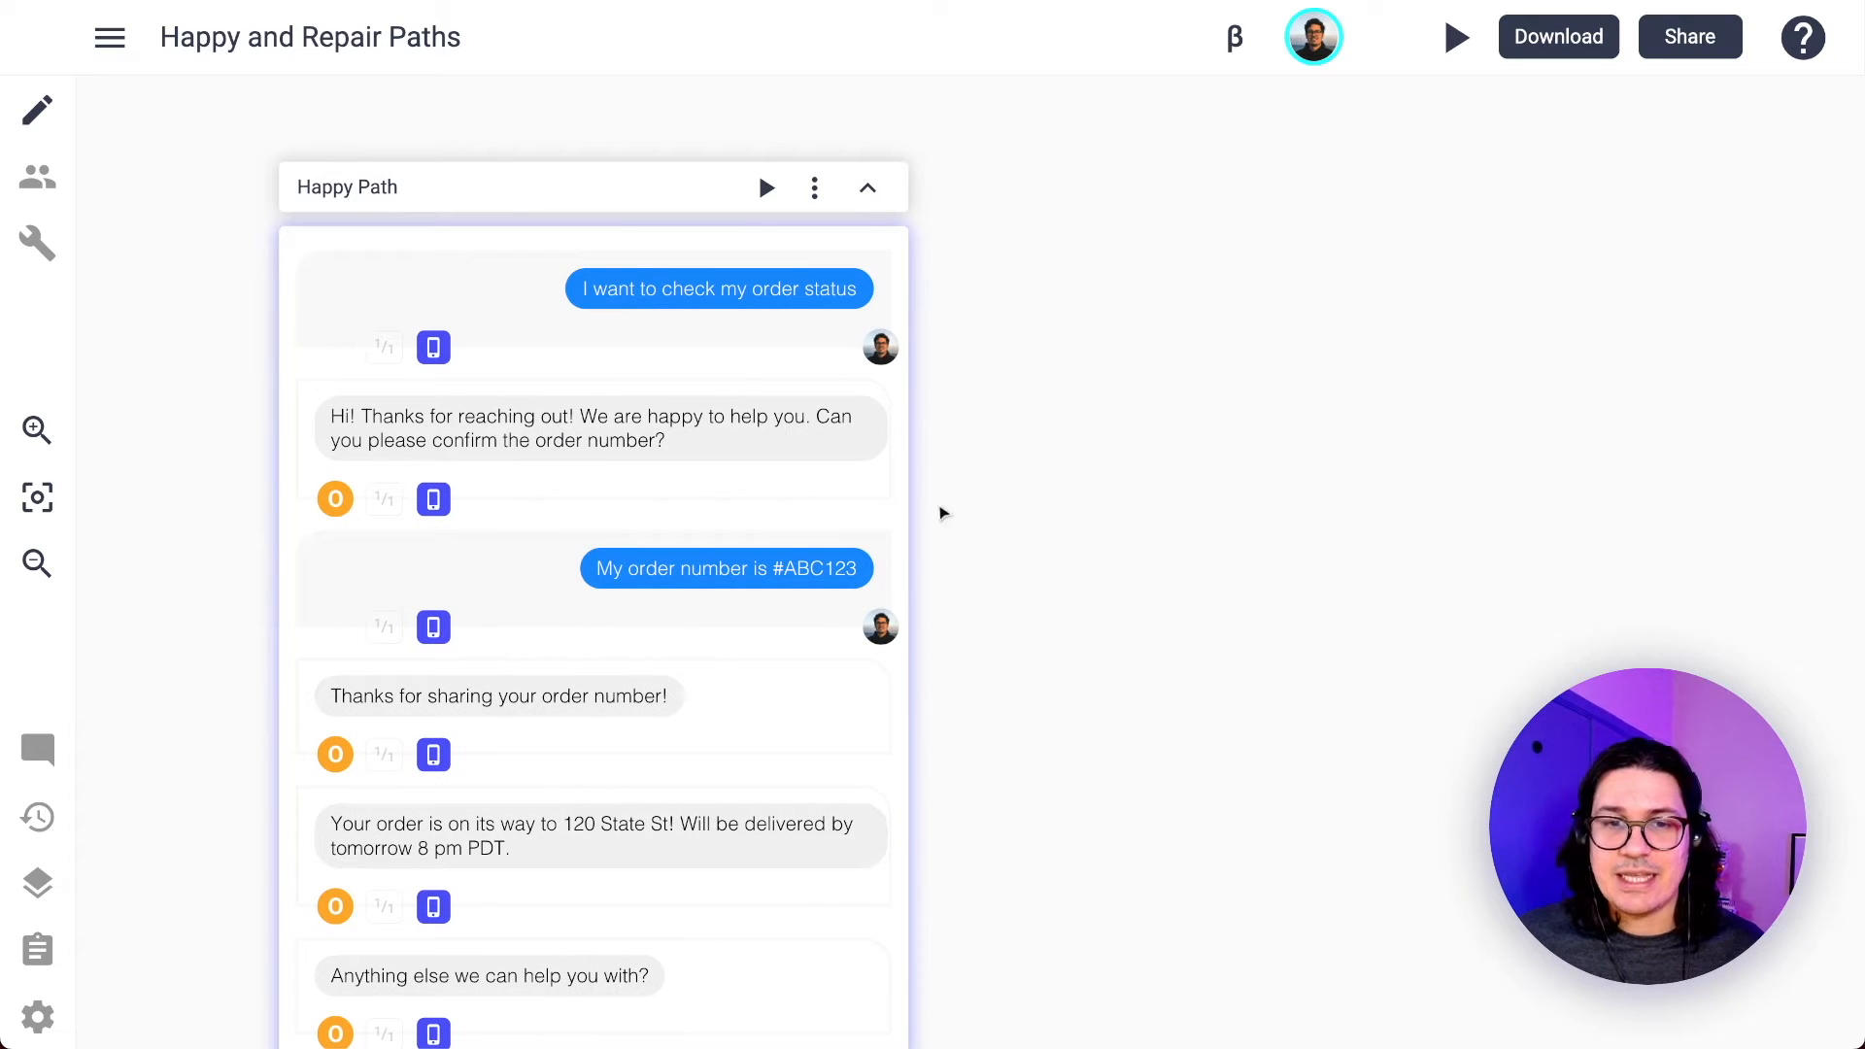
{"action": "left_click", "coordinate": [756, 442]}
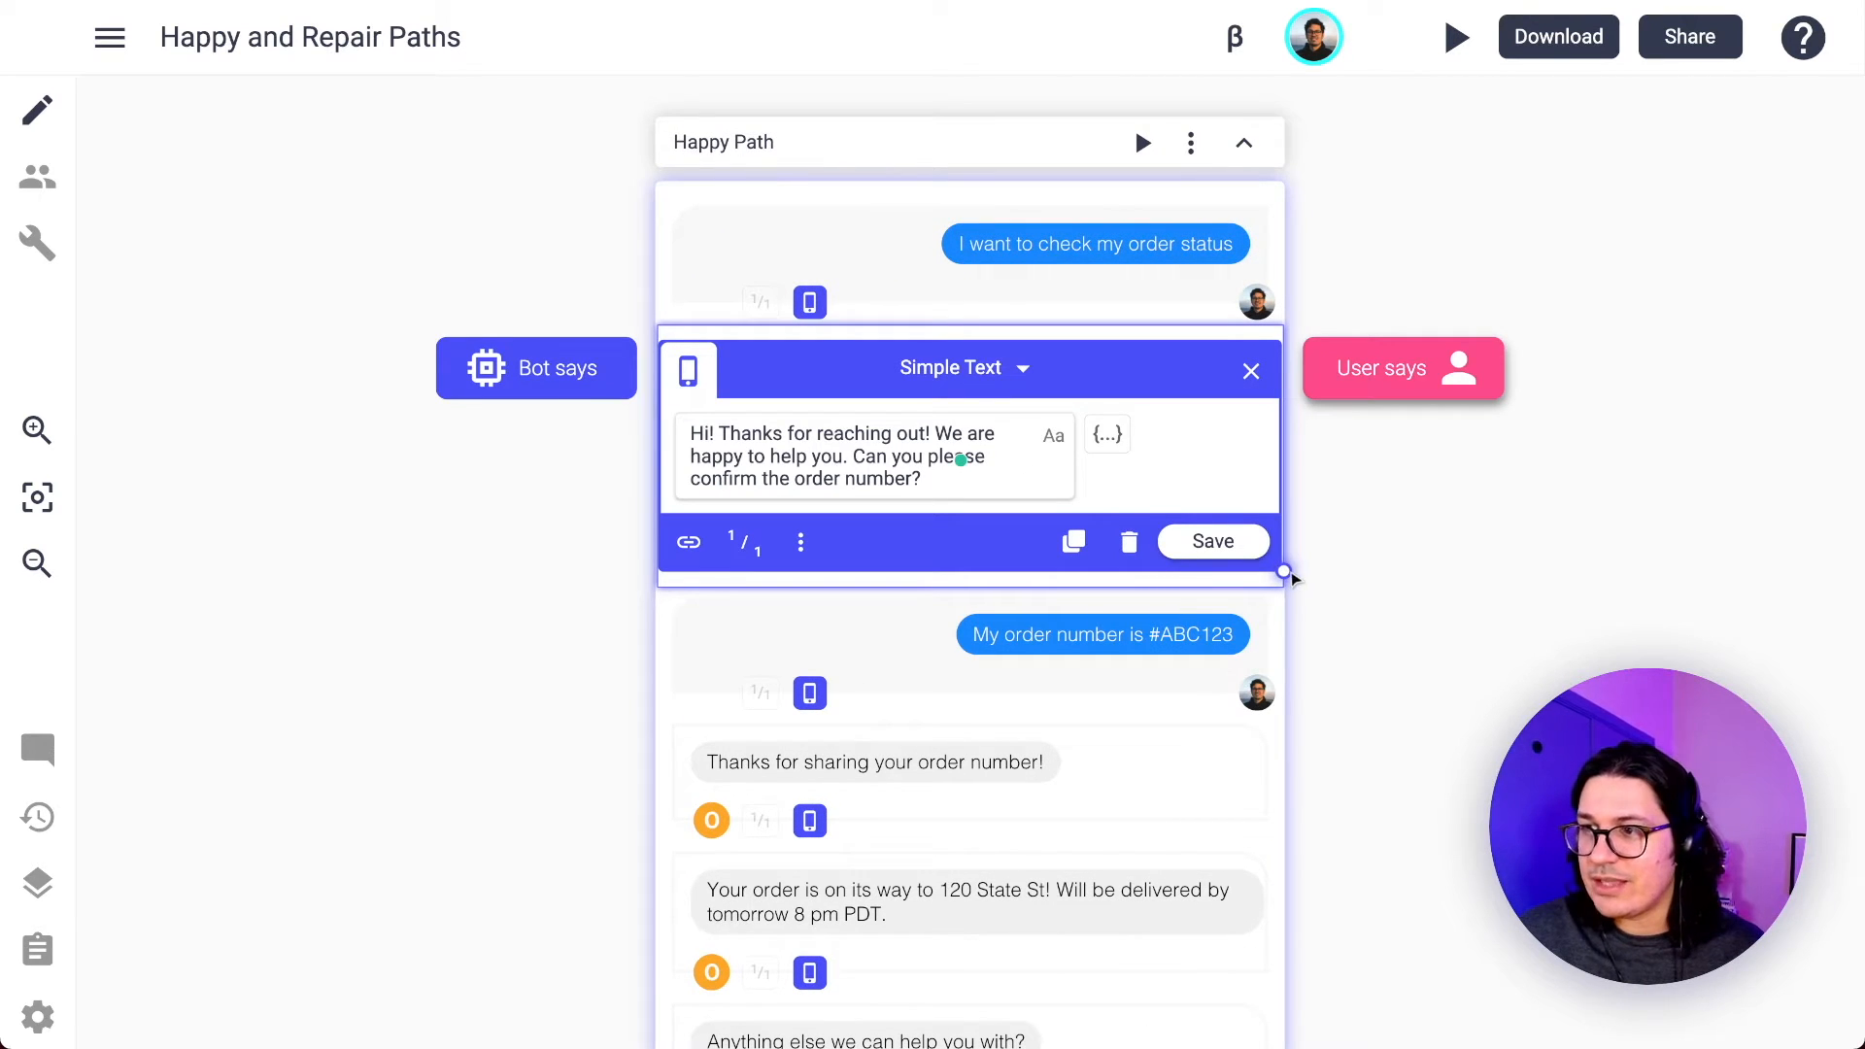
{"action": "left_click_drag", "start_coordinate": [1285, 573], "coordinate": [1136, 383]}
{"action": "left_click", "coordinate": [1258, 420]}
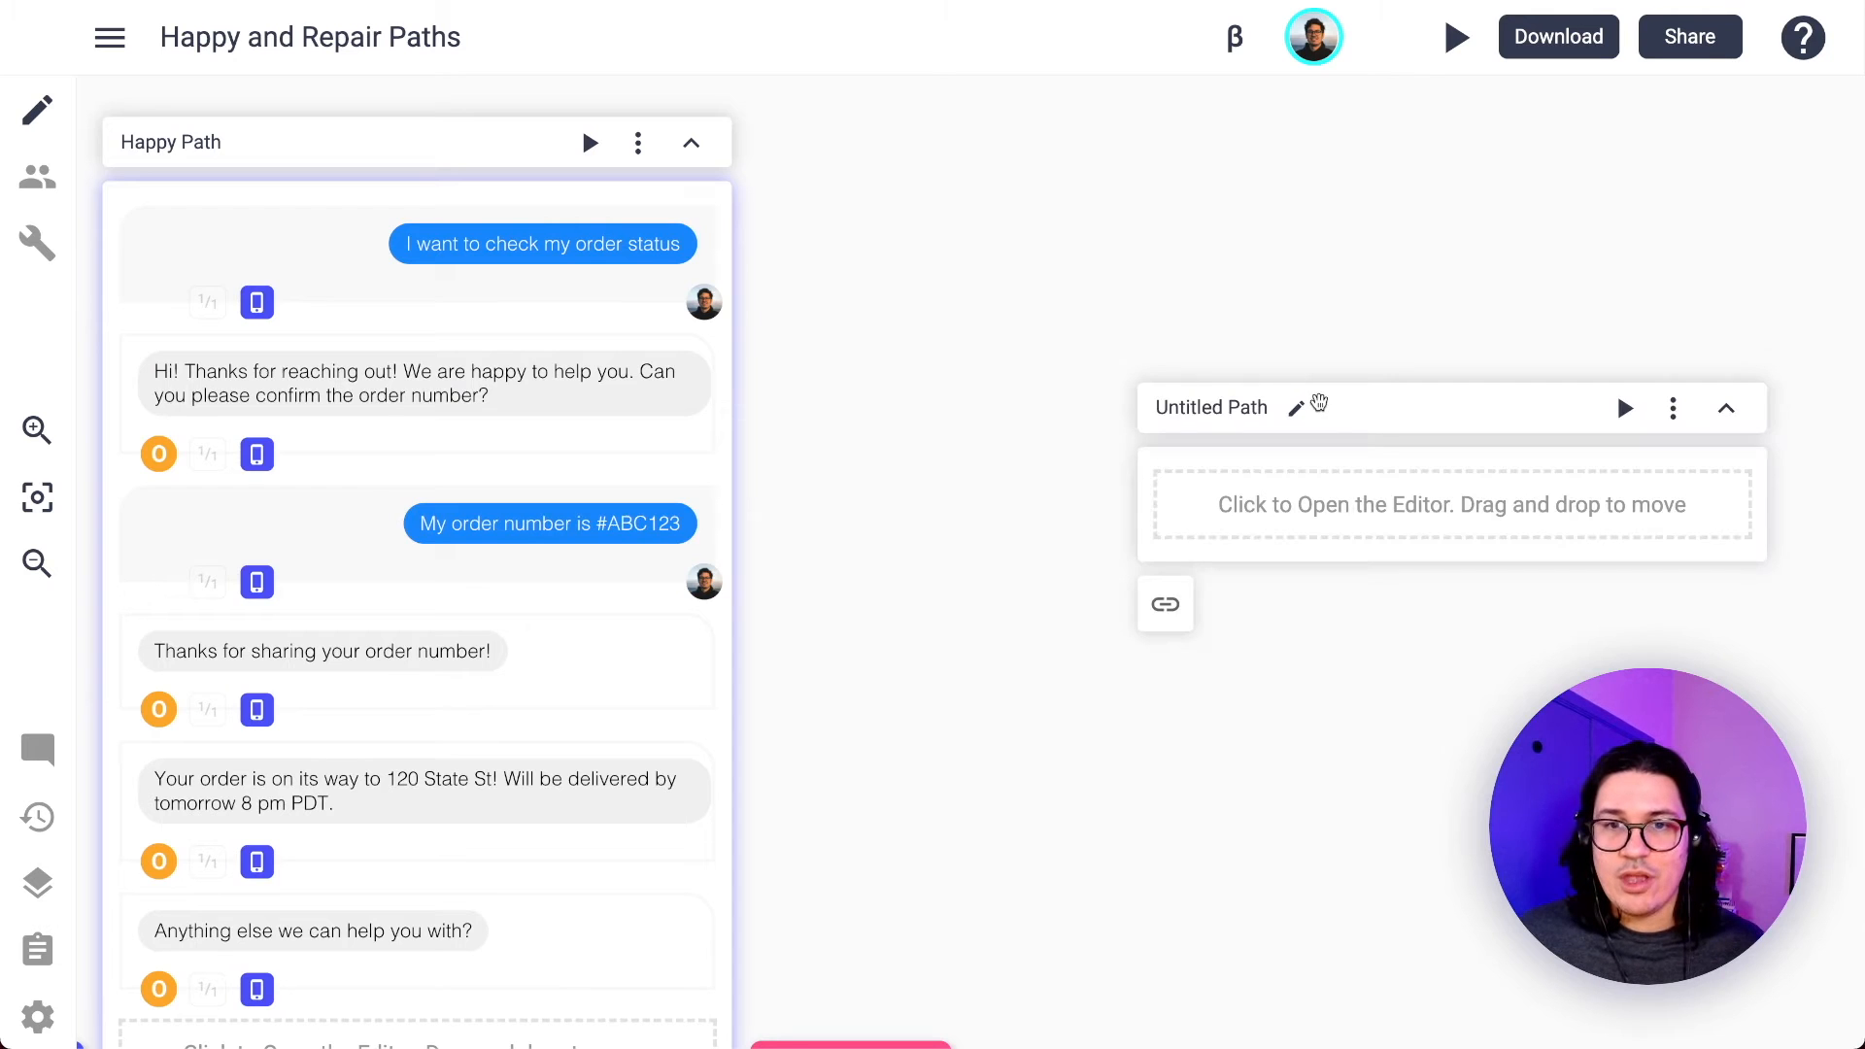
{"action": "left_click_drag", "start_coordinate": [1379, 421], "coordinate": [1419, 457]}
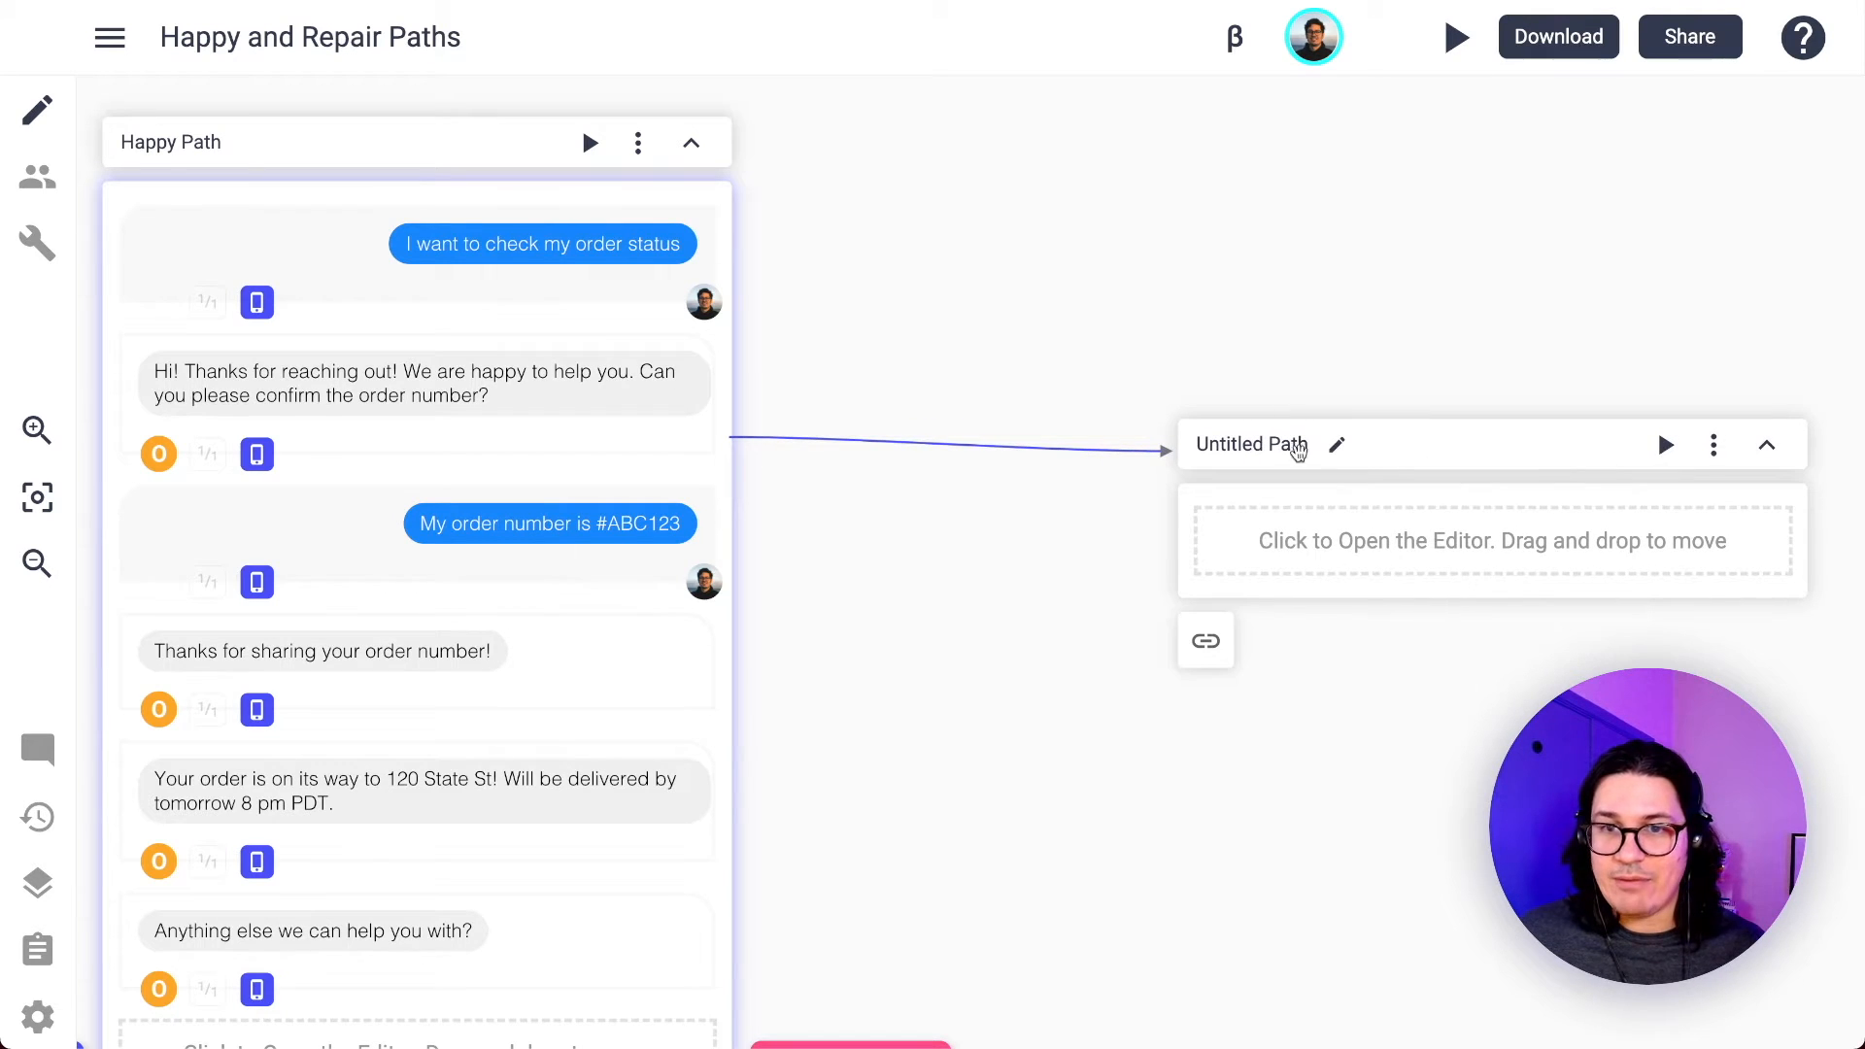
{"action": "double_click", "coordinate": [1222, 448]}
{"action": "type", "text": "Repair"}
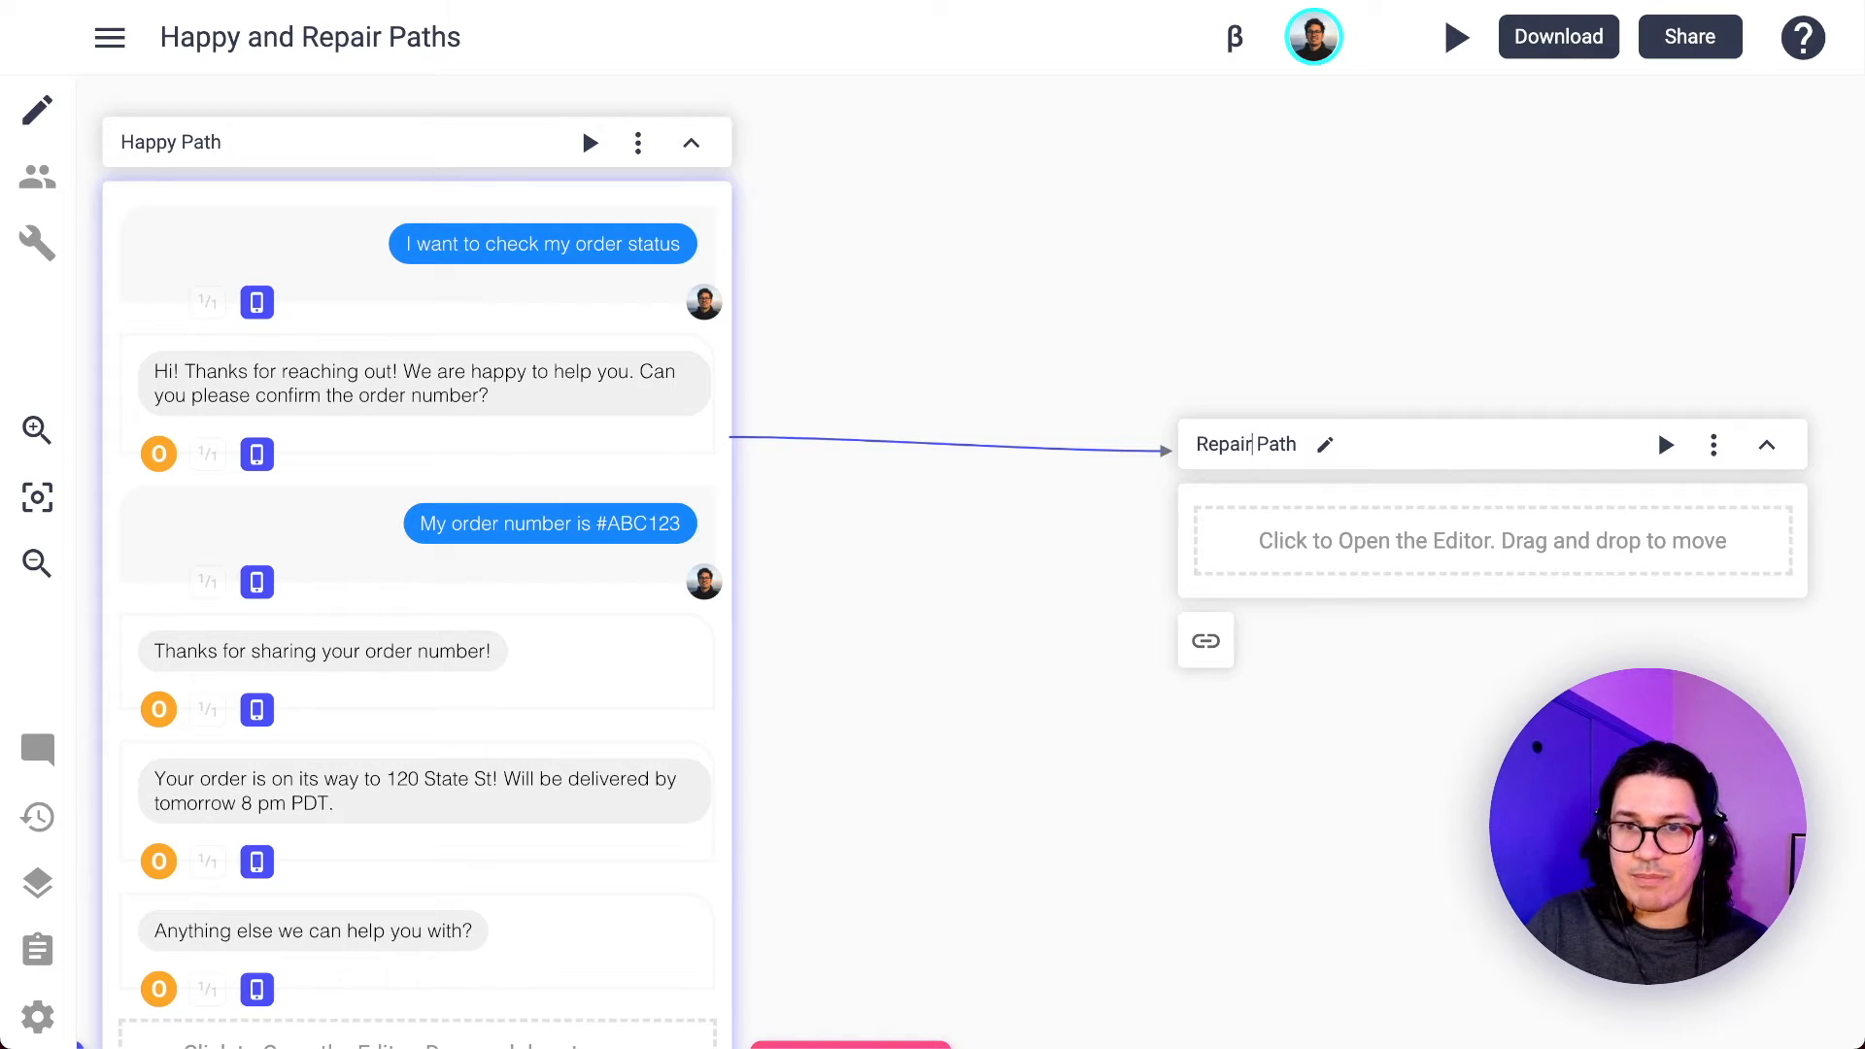
Add the user message "I don't know" as the first message of the Repair Path.
{"action": "left_click", "coordinate": [1353, 533]}
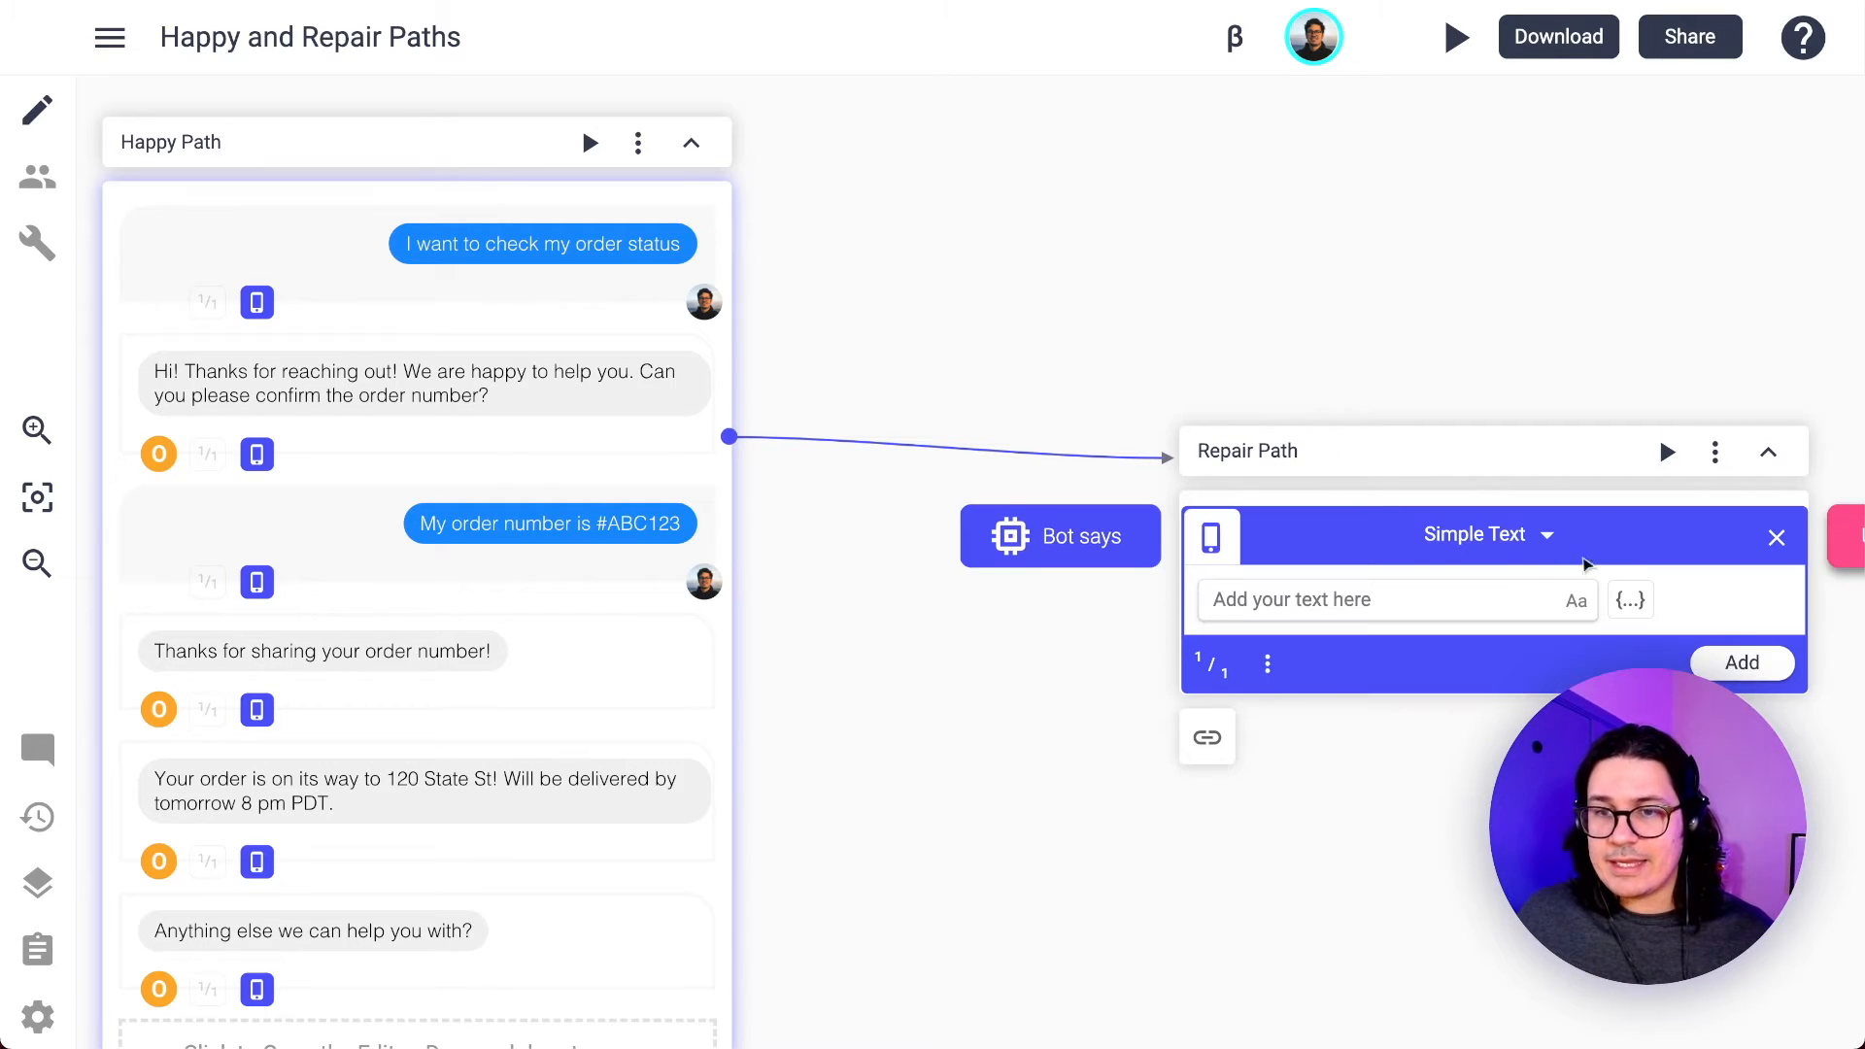
{"action": "left_click_drag", "start_coordinate": [1688, 318], "coordinate": [1389, 182]}
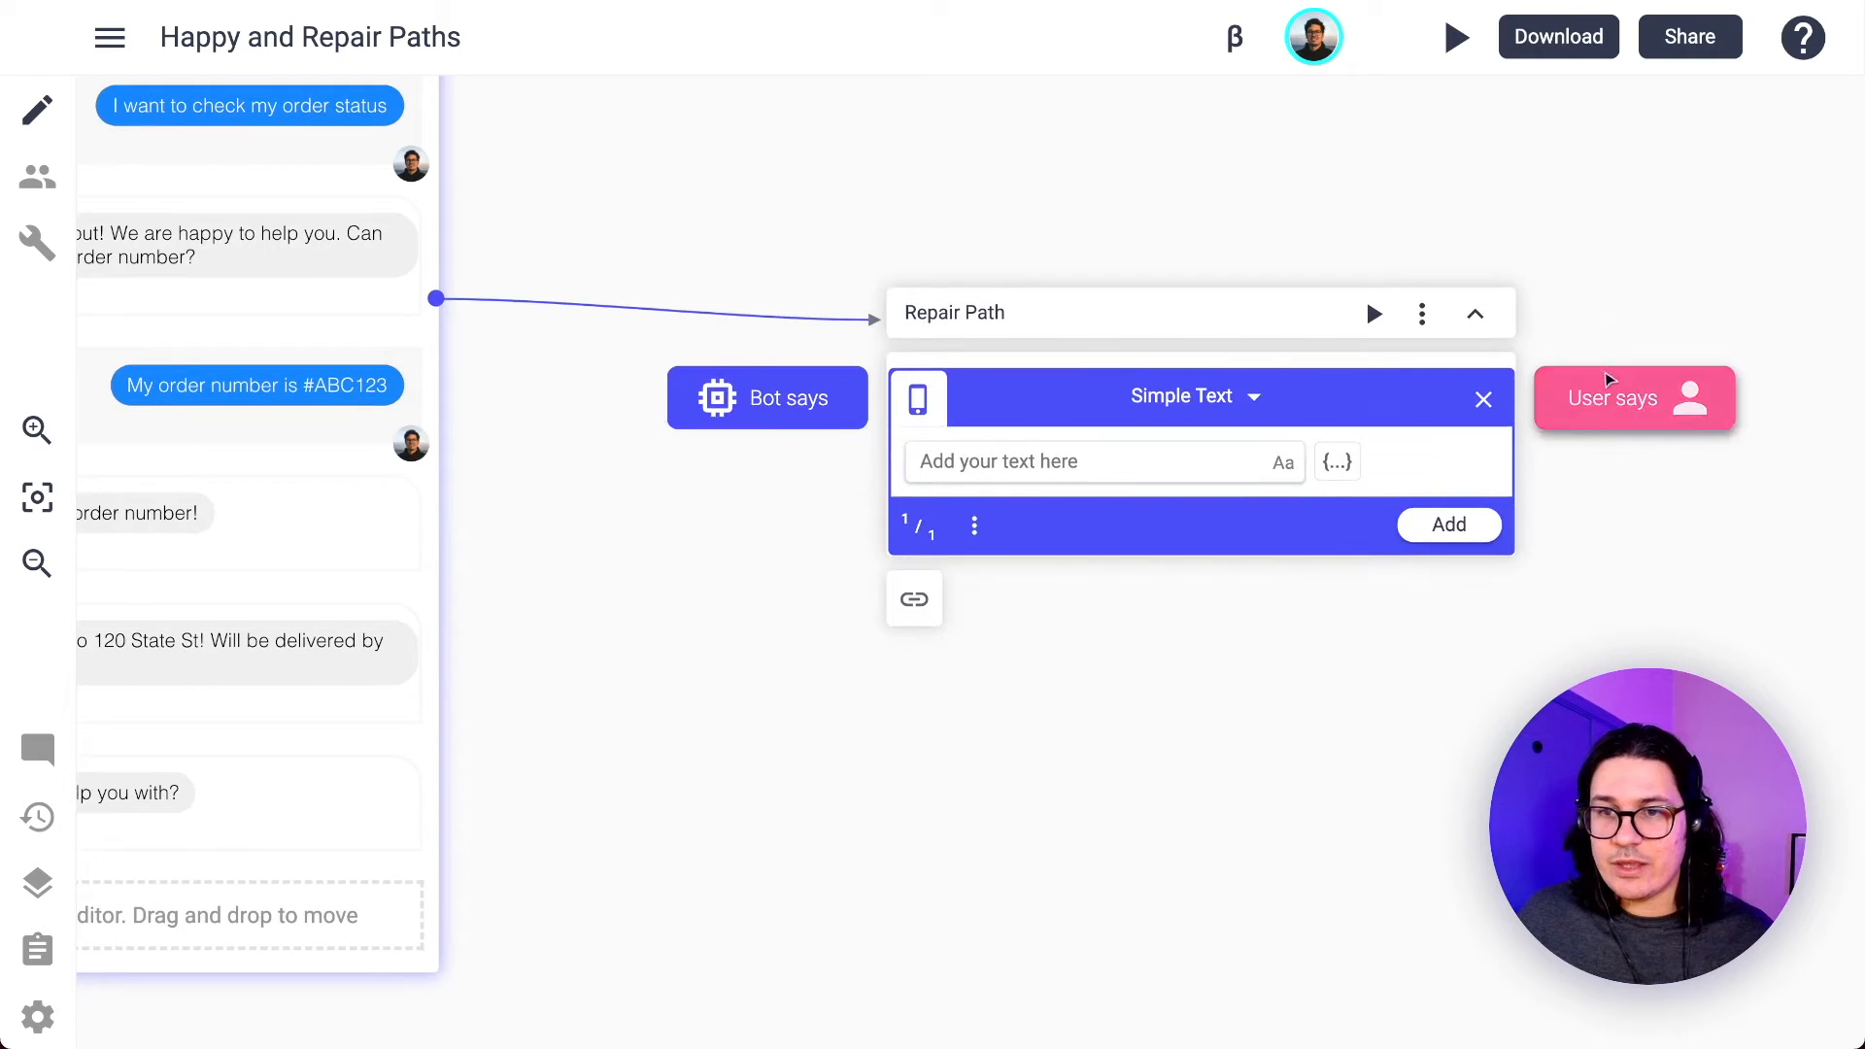
{"action": "left_click", "coordinate": [1607, 381]}
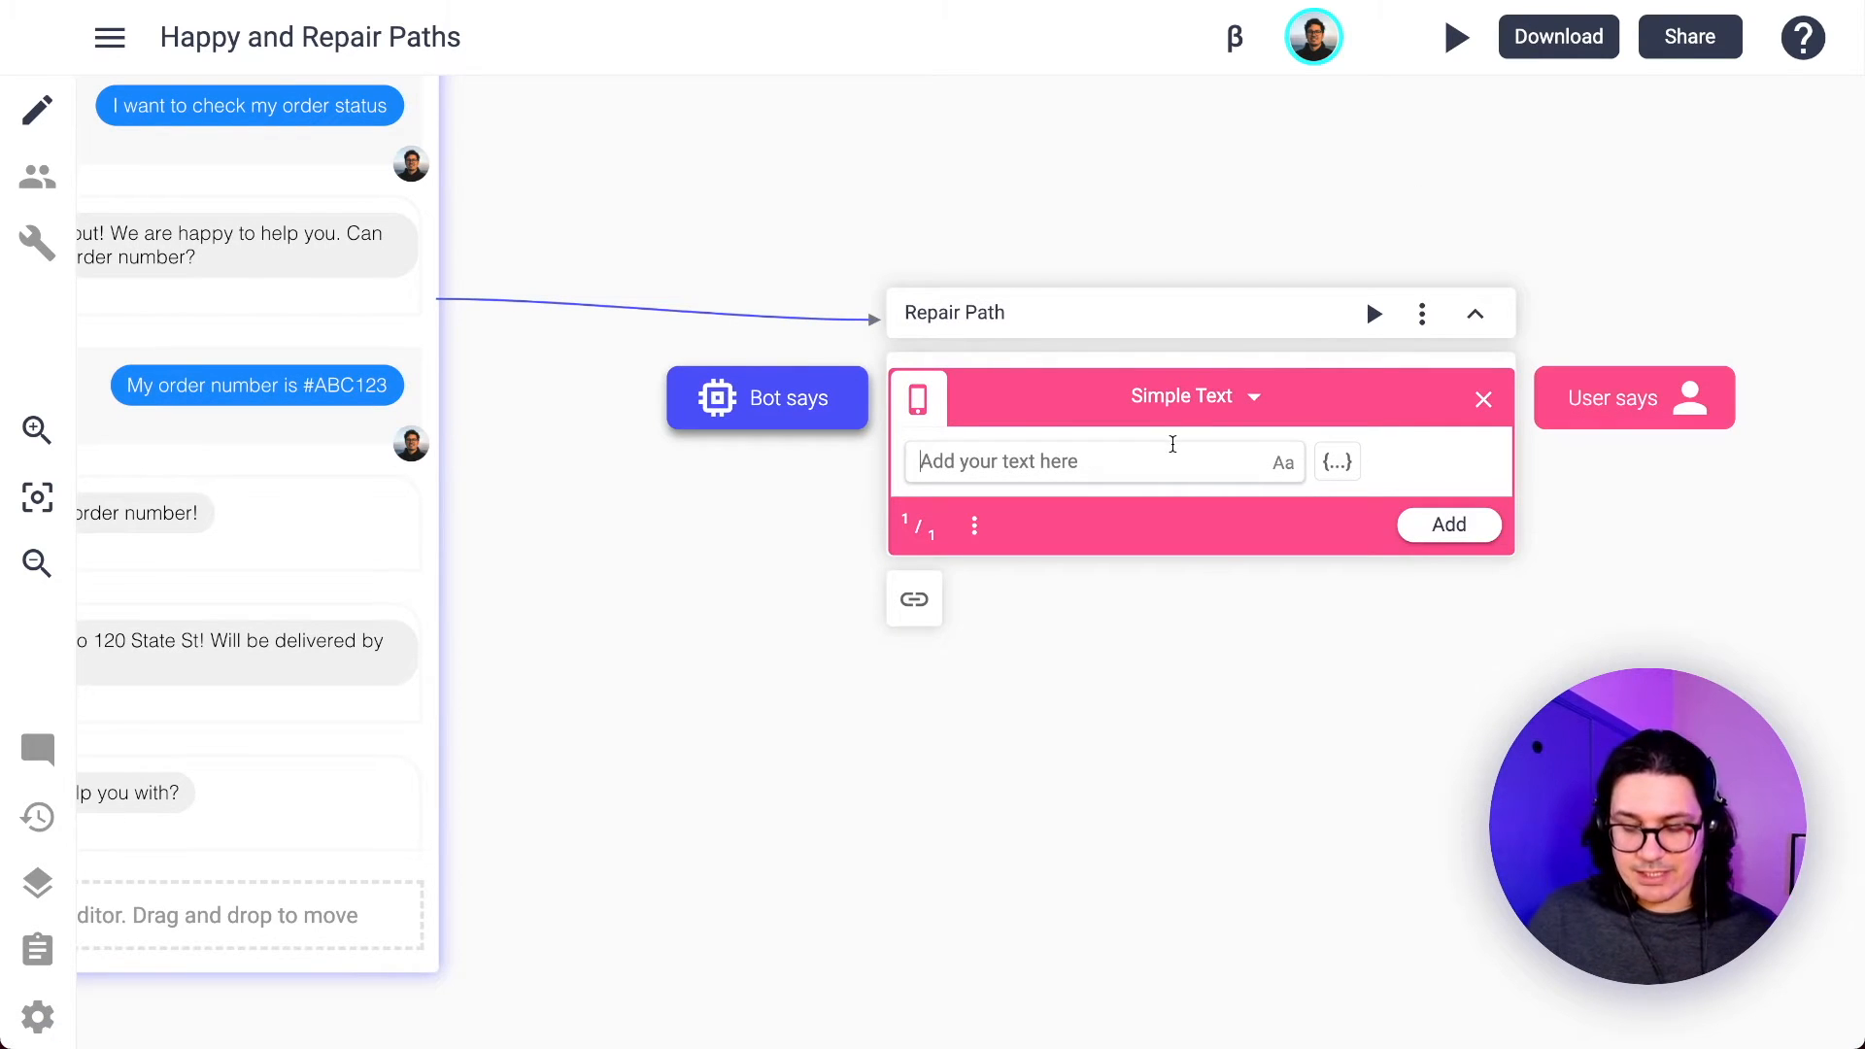
{"action": "type", "text": "I don't know"}
{"action": "left_click", "coordinate": [1457, 537]}
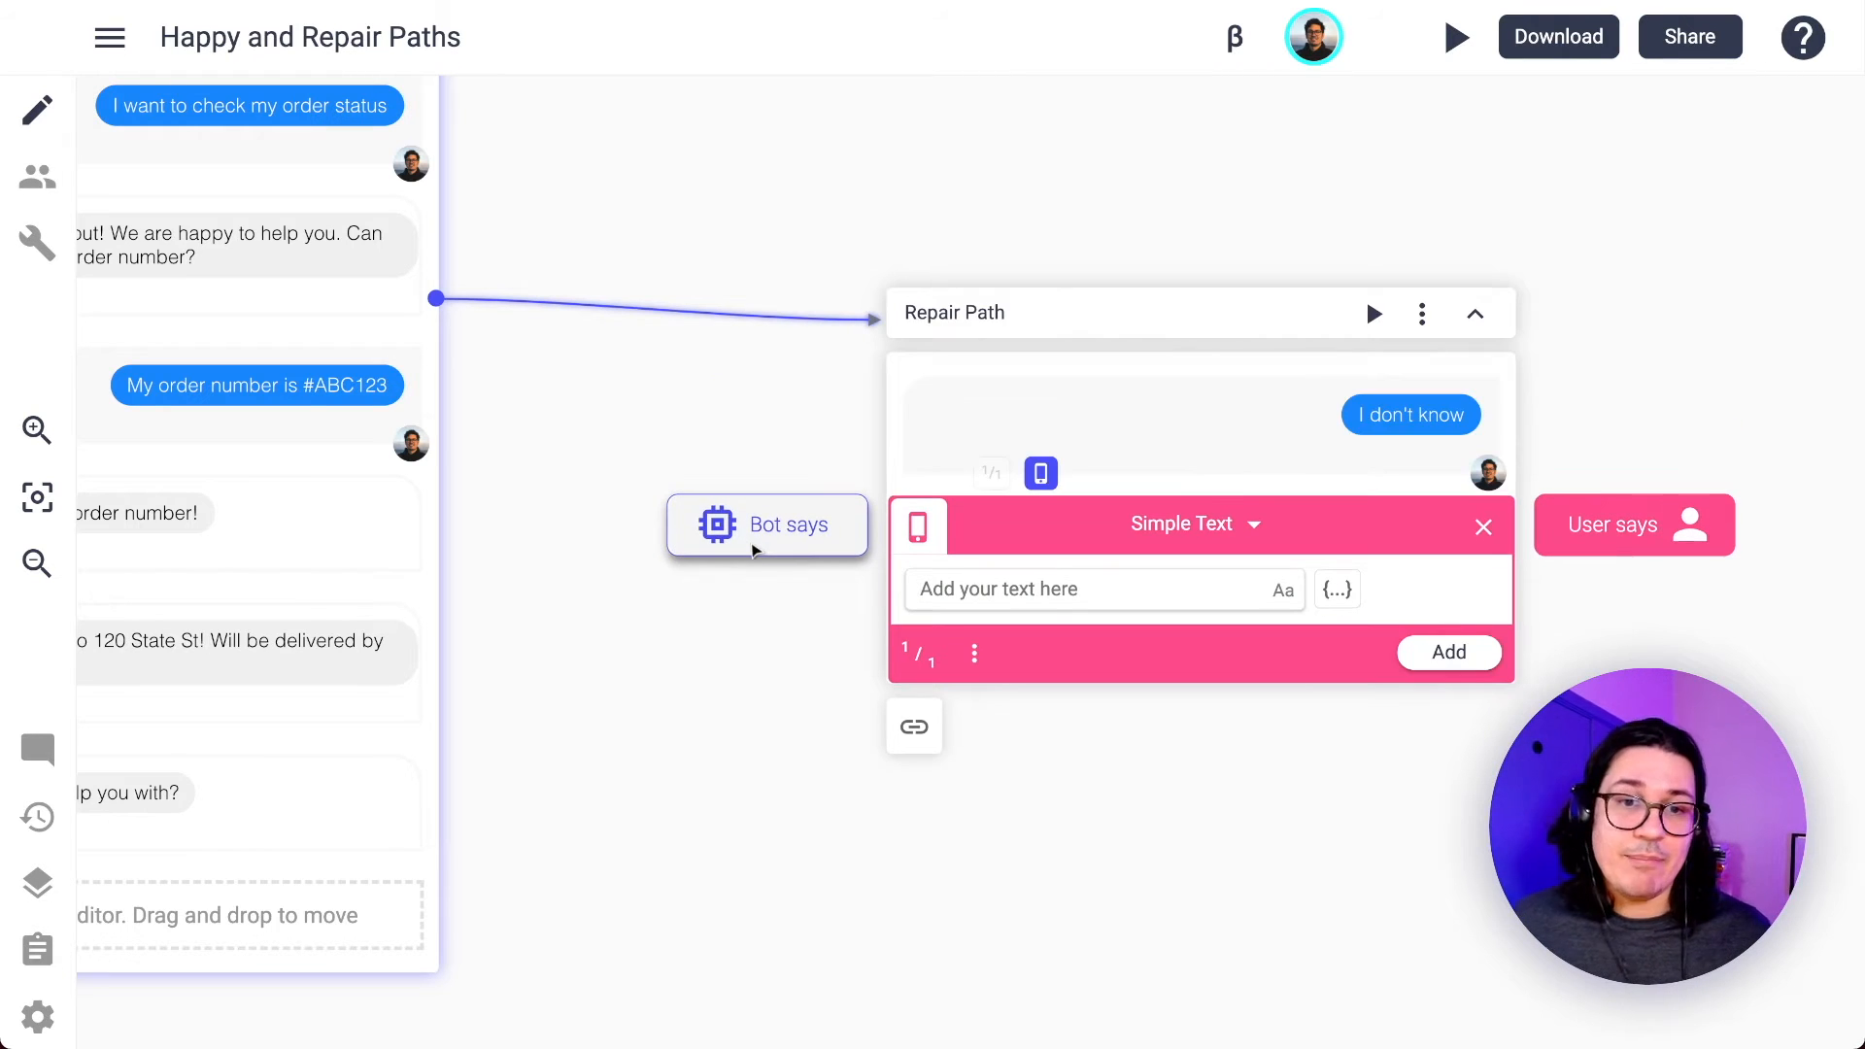
Add bot reply "No problem! Let me help you! You can find your order number in the the confirmation email. It looks something like" plus sample order number.
{"action": "left_click", "coordinate": [799, 532]}
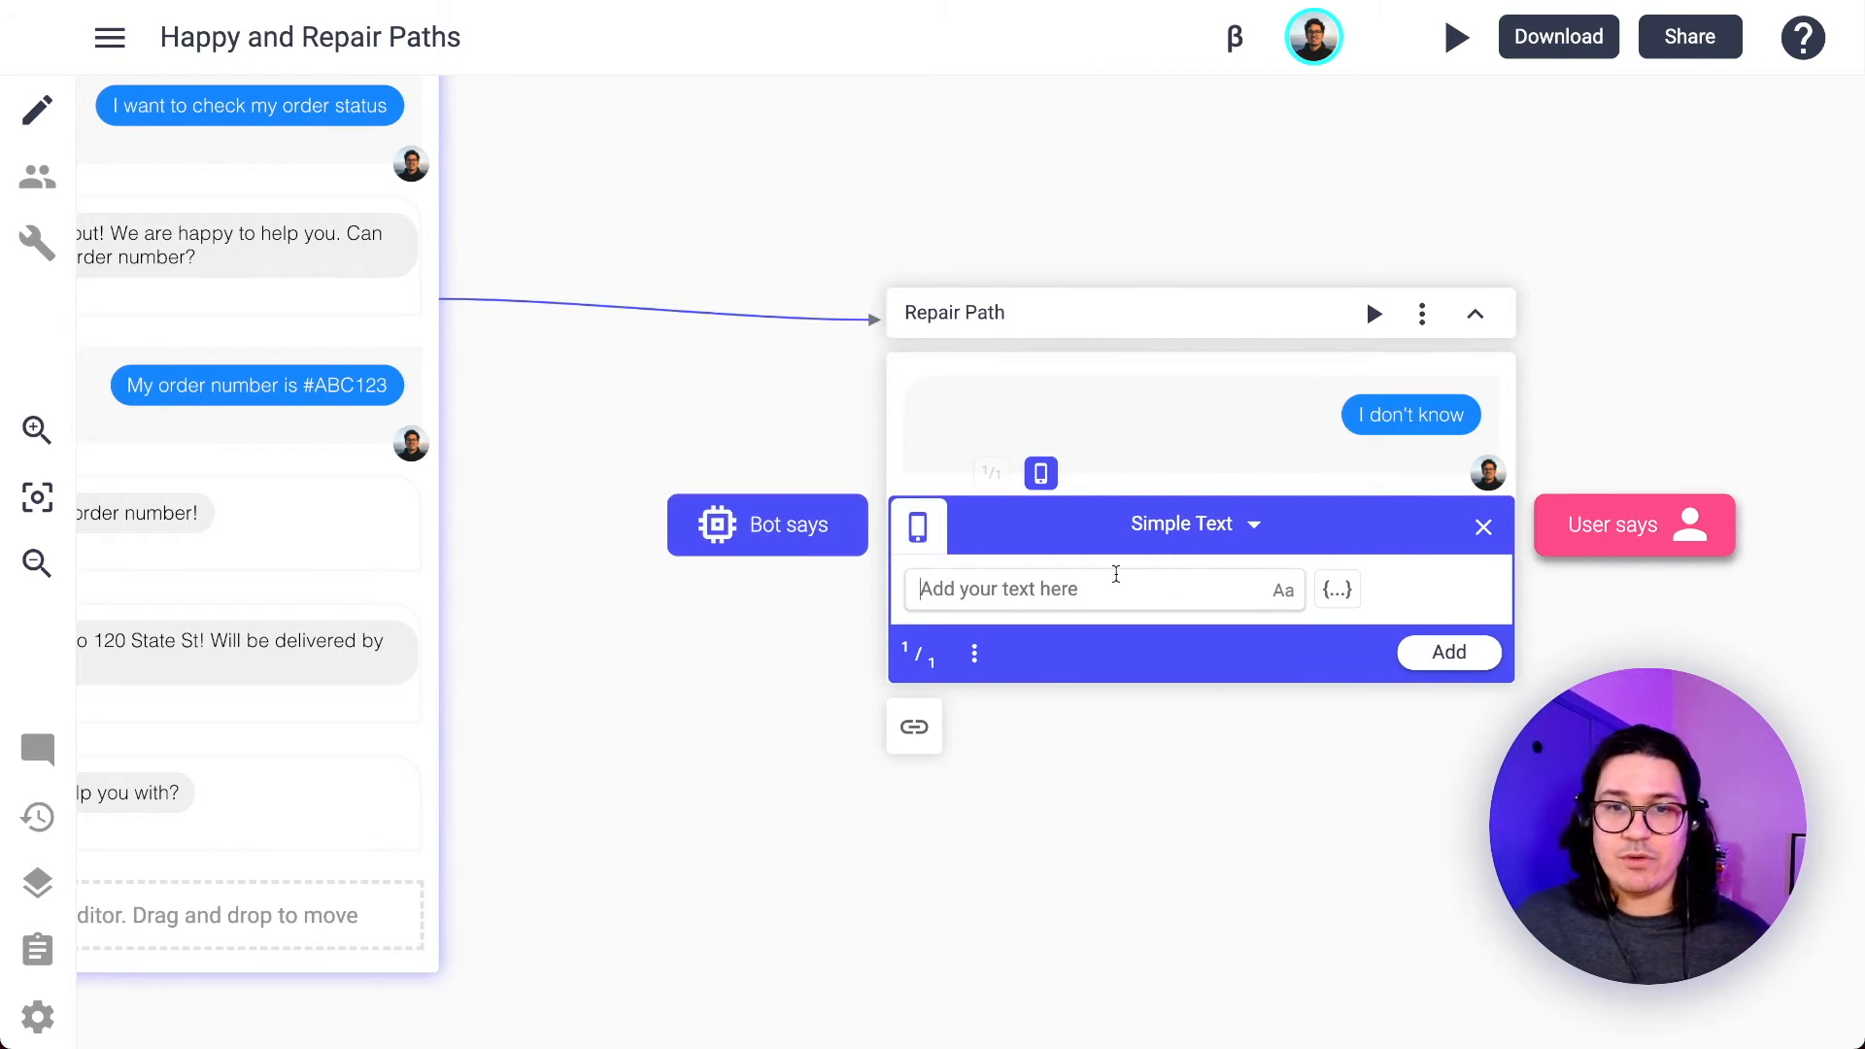
{"action": "type", "text": "No problem! Let me help you! You can find your order number in the the confirmation email. It looks something like #ABC123"}
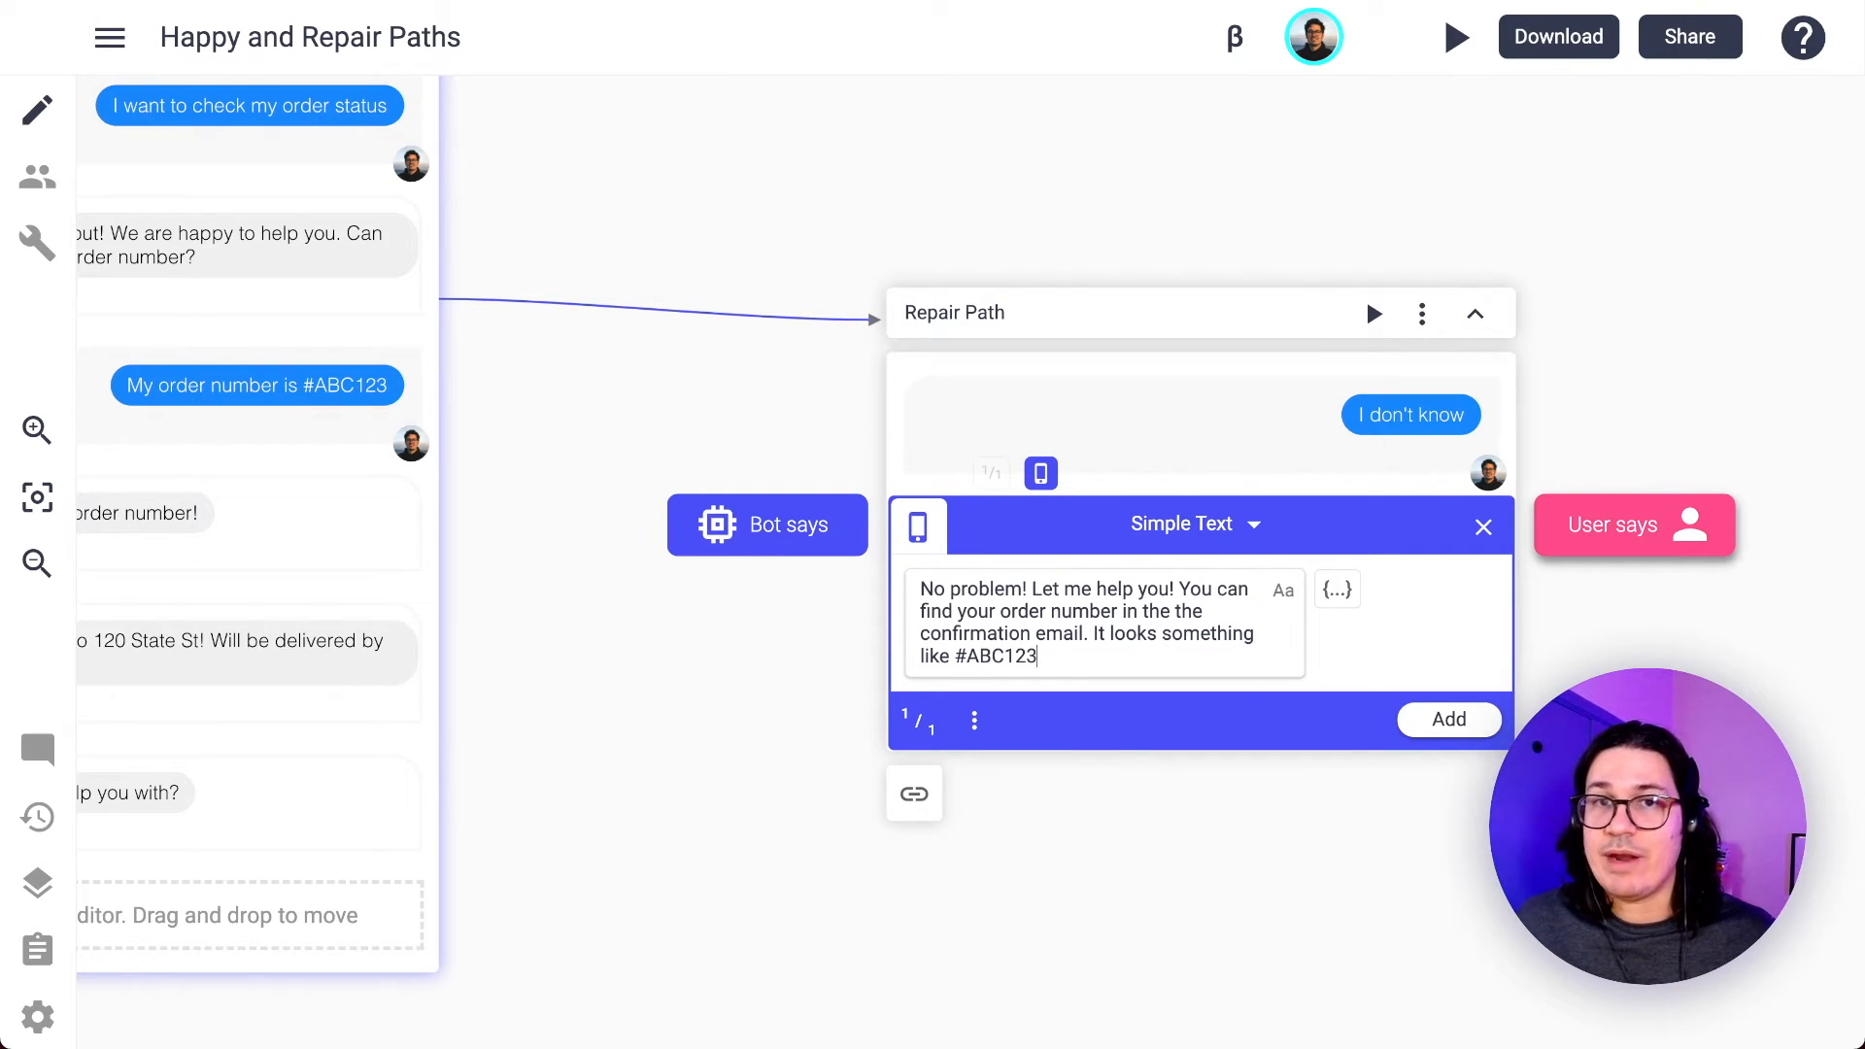
{"action": "left_click", "coordinate": [1455, 719]}
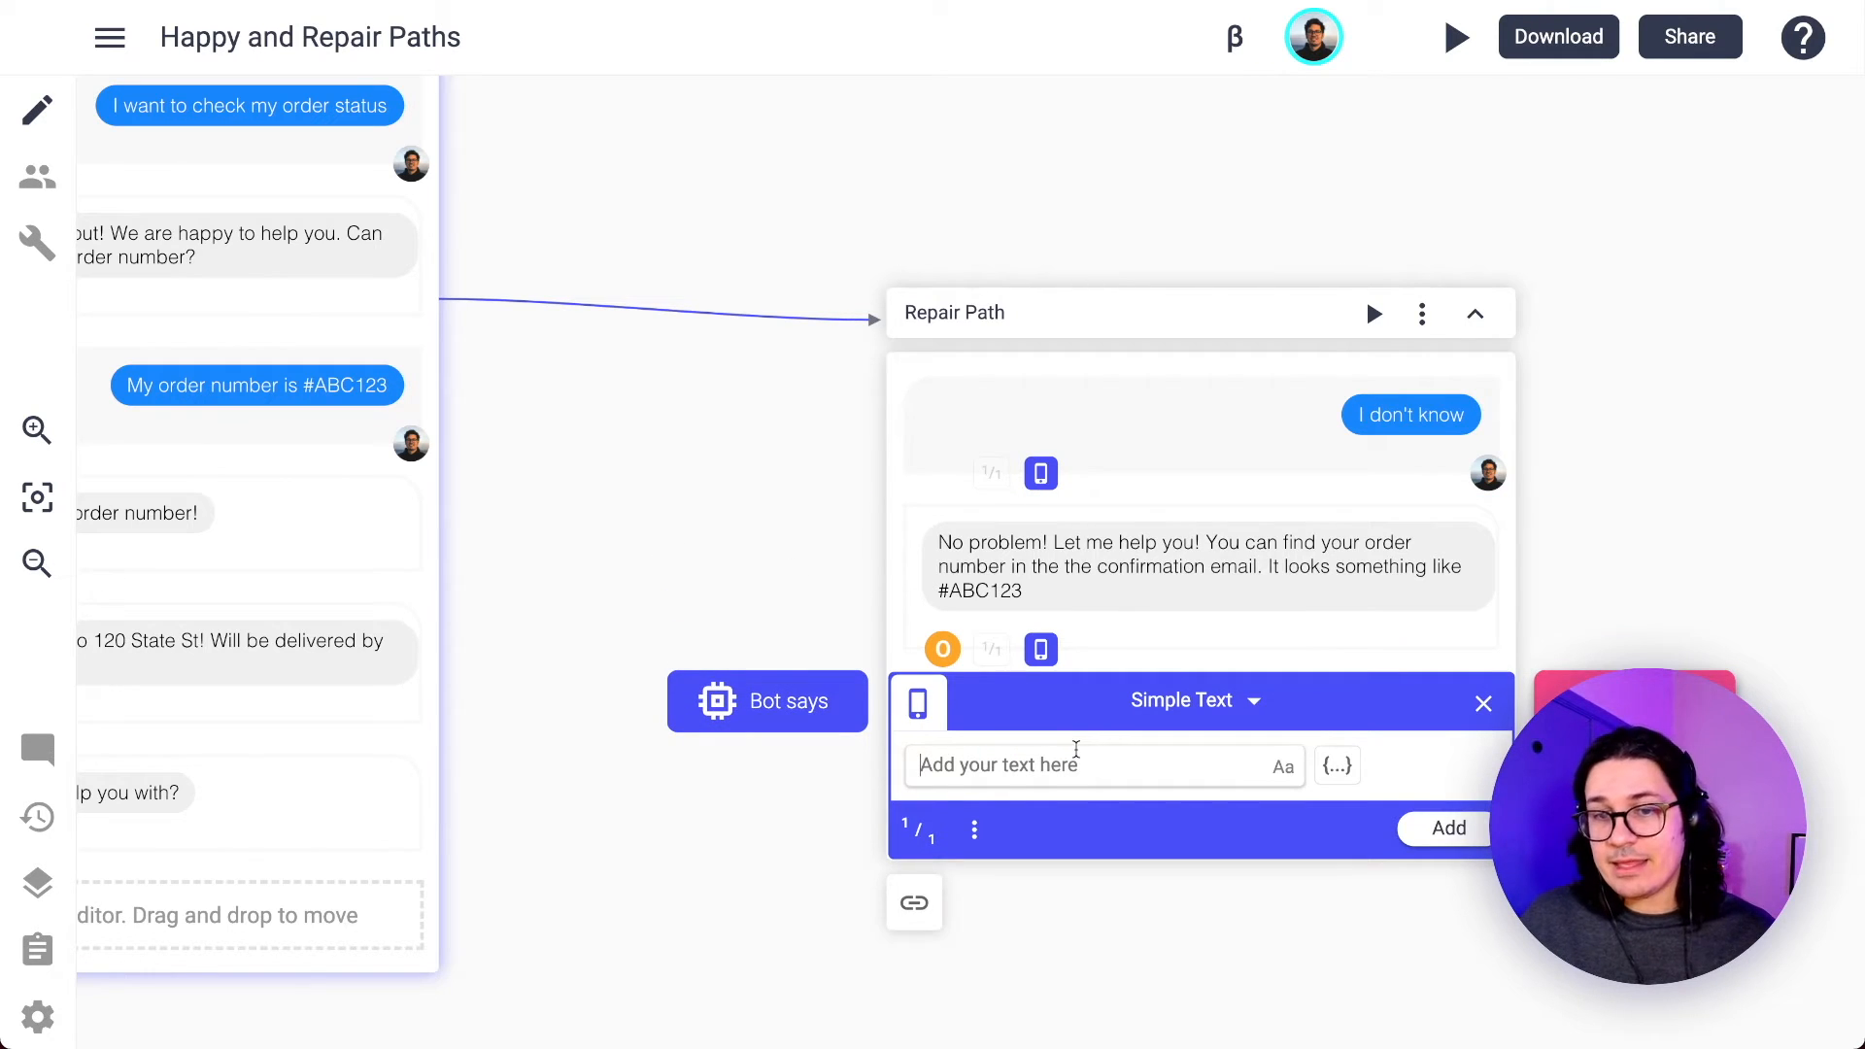
Add the bot message "Can you confirm the order number?" to the Repair Path and close the message editor.
{"action": "type", "text": "Can you confirm the order number?"}
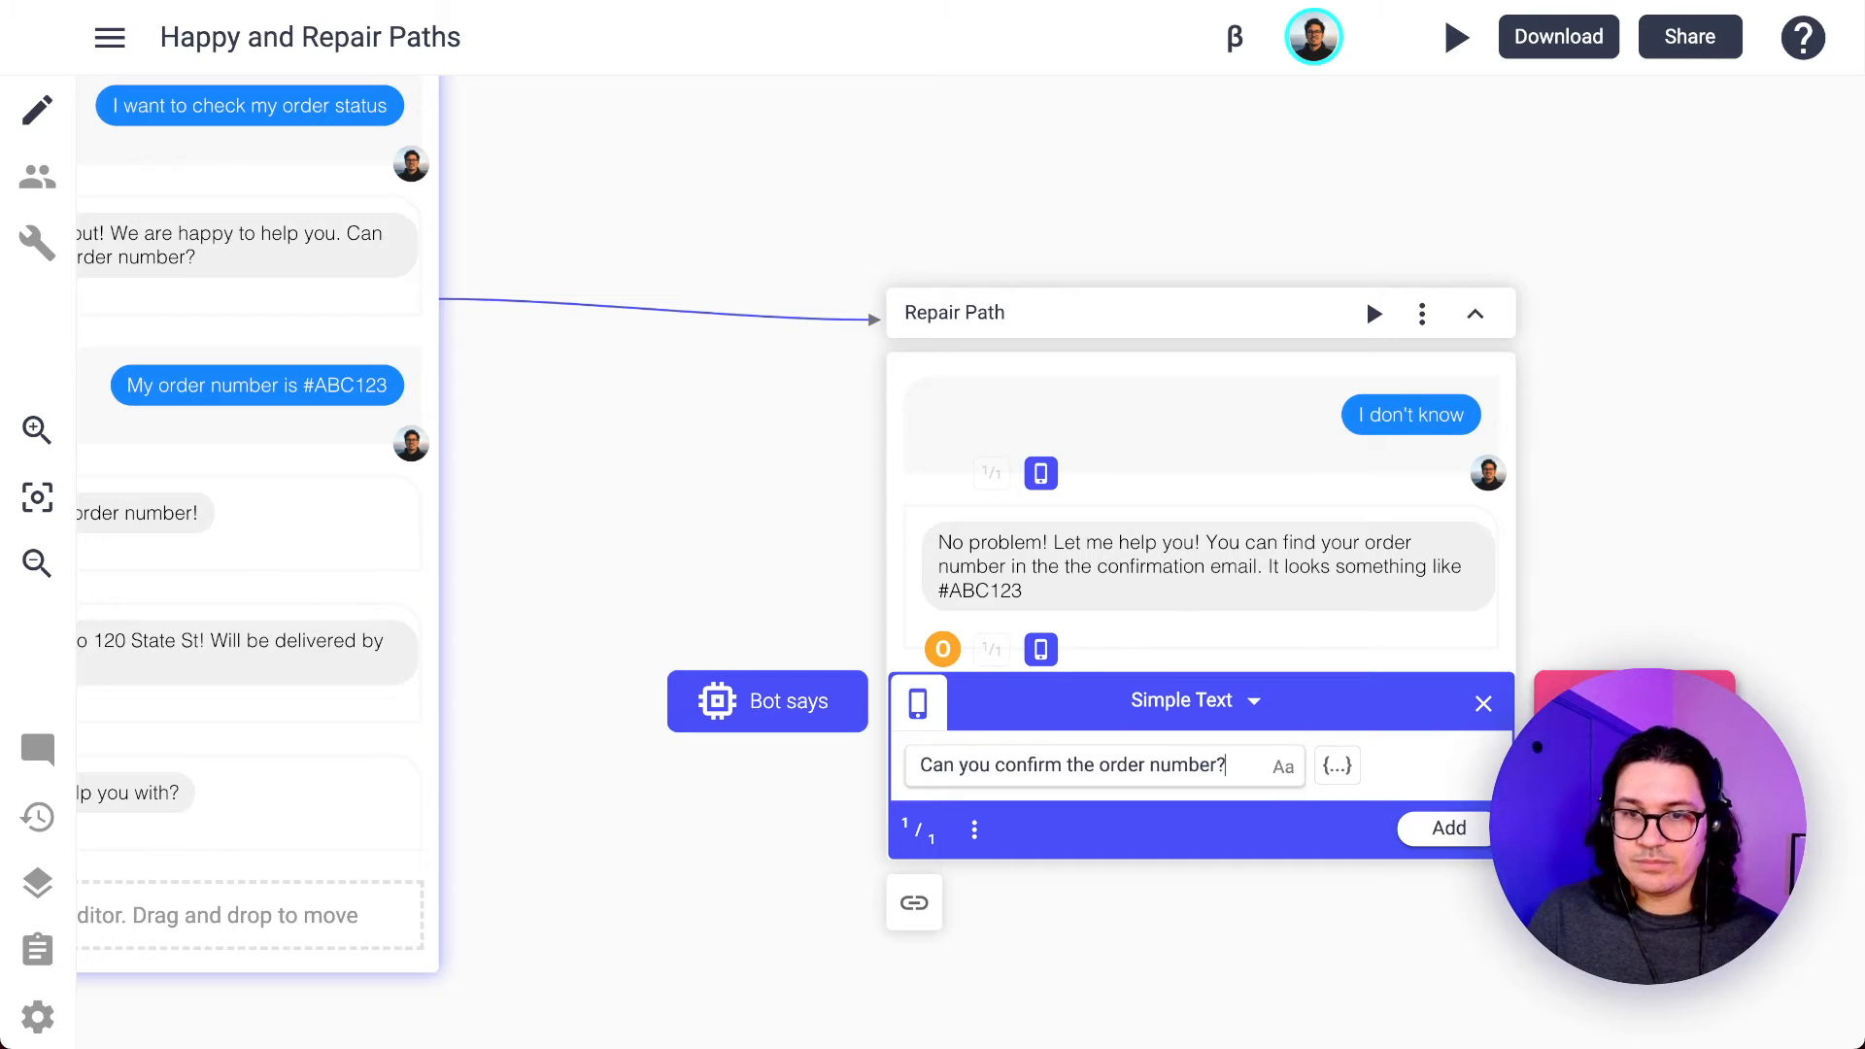
{"action": "left_click", "coordinate": [1457, 828]}
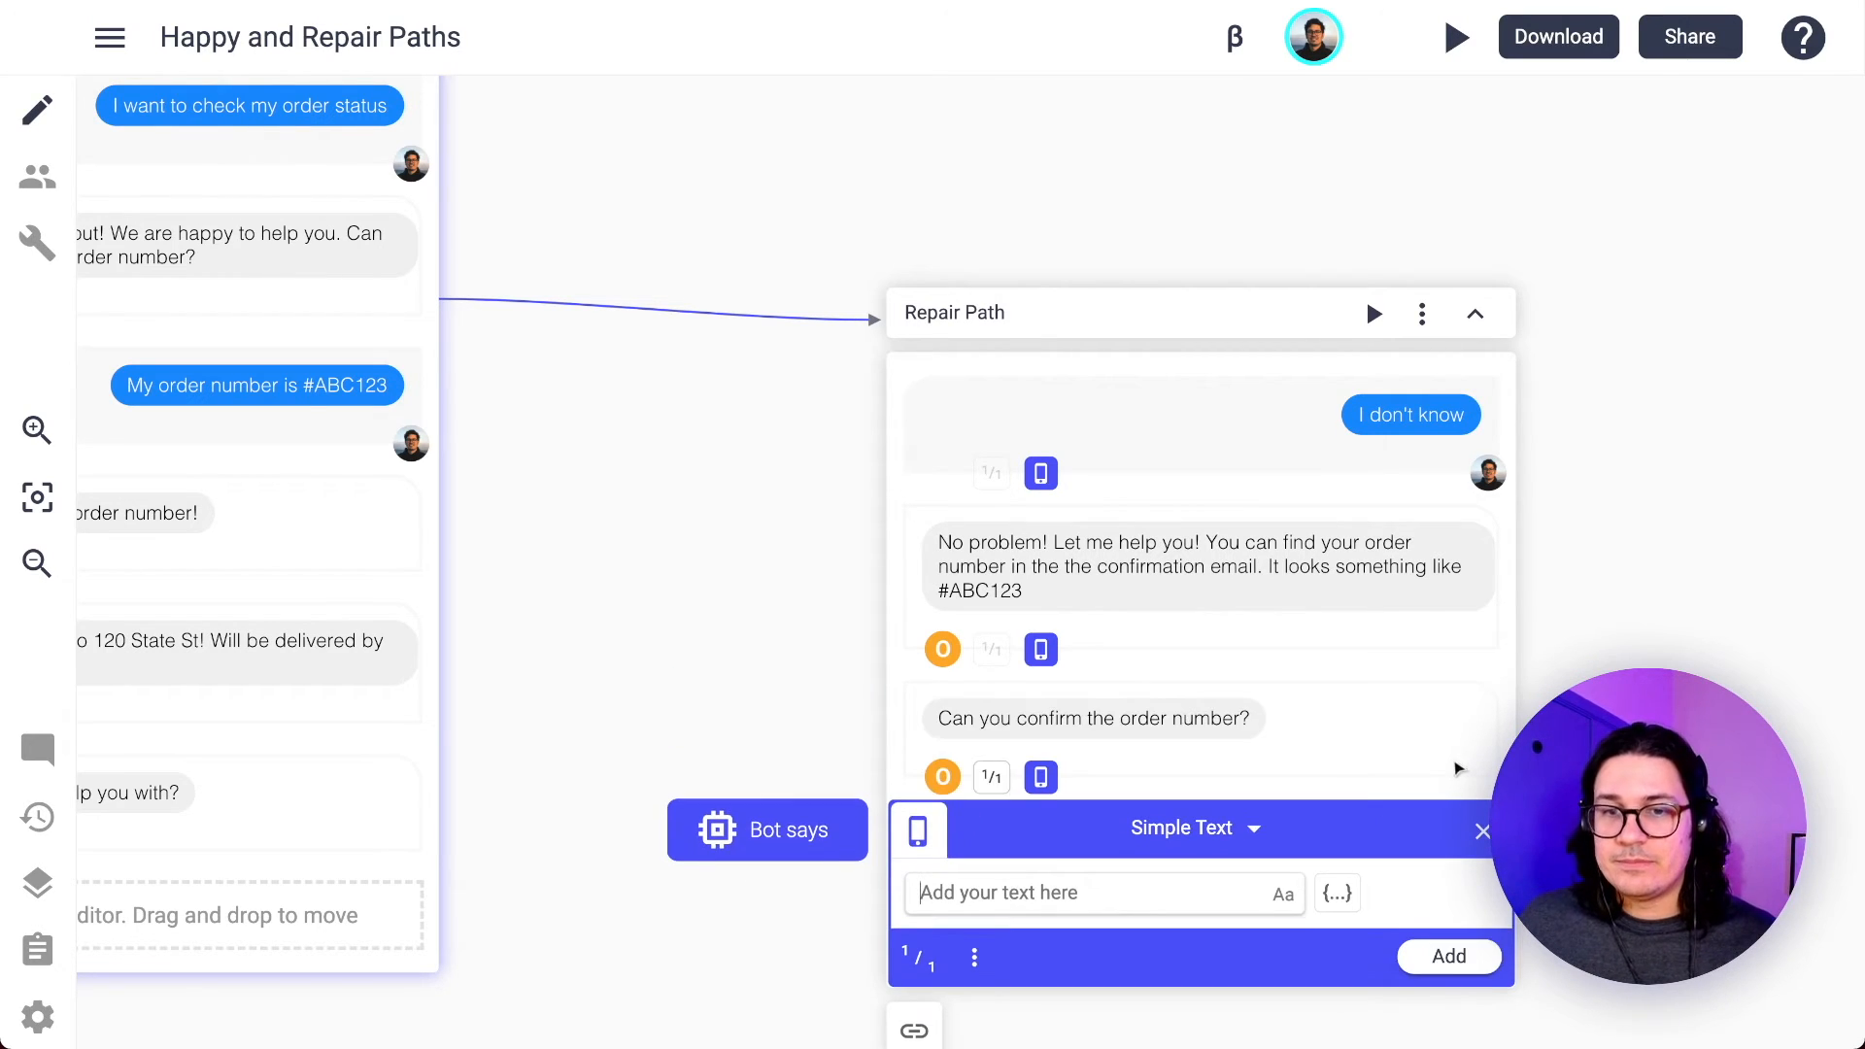
{"action": "left_click", "coordinate": [1481, 832]}
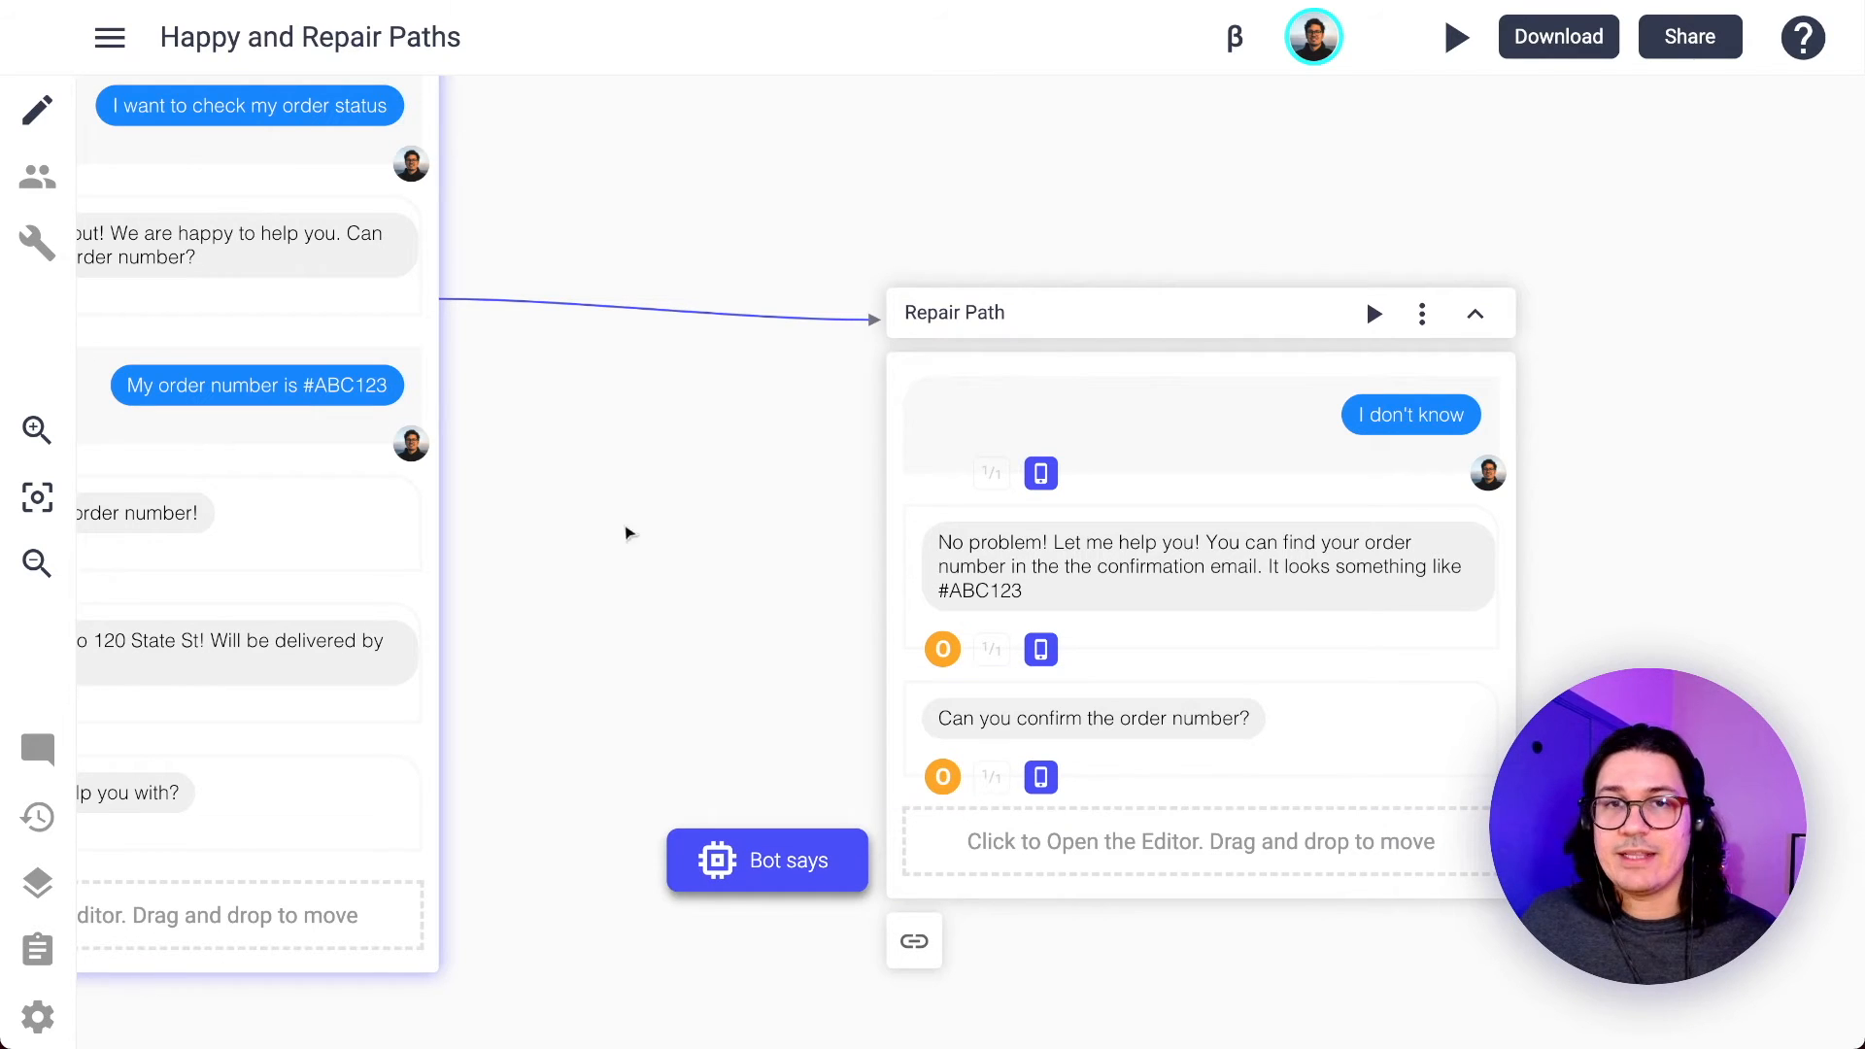
Link the Repair Path's last bot message back to the user's order number message in the Happy Path.
{"action": "left_click_drag", "start_coordinate": [644, 509], "coordinate": [792, 542]}
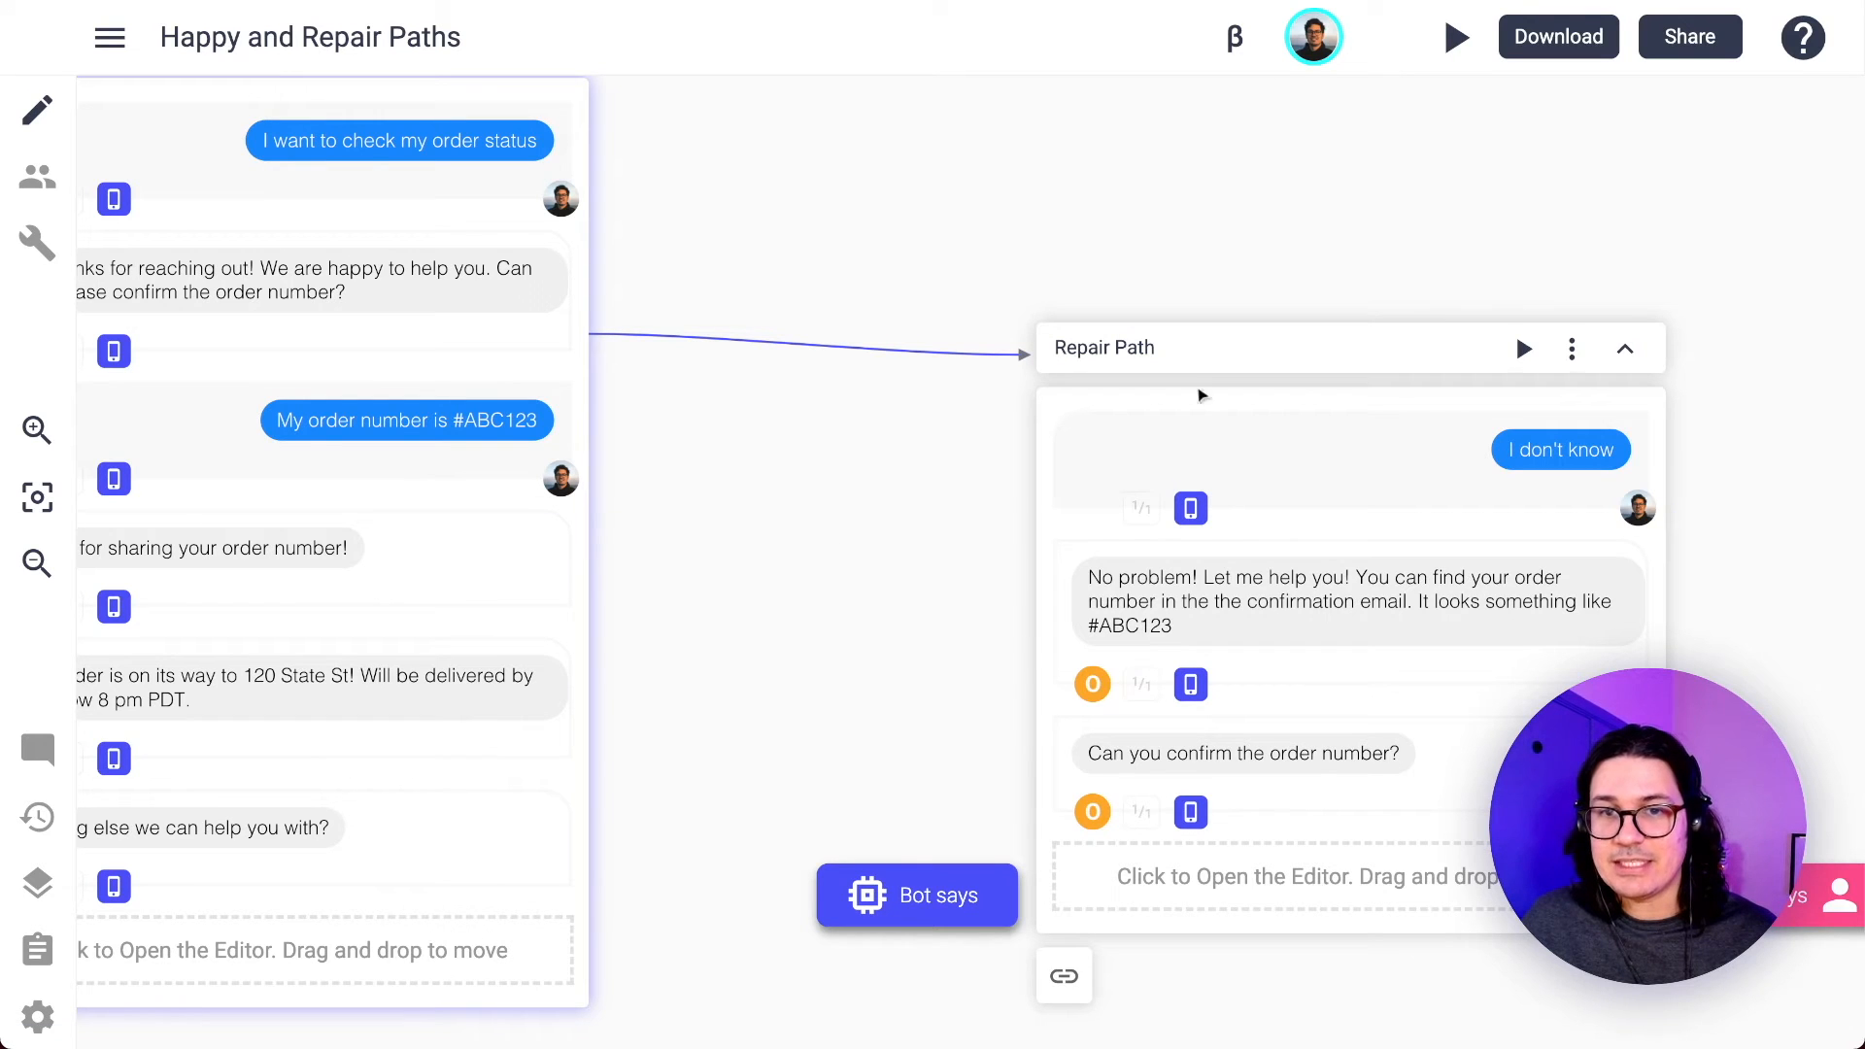
{"action": "left_click_drag", "start_coordinate": [1671, 786], "coordinate": [583, 439]}
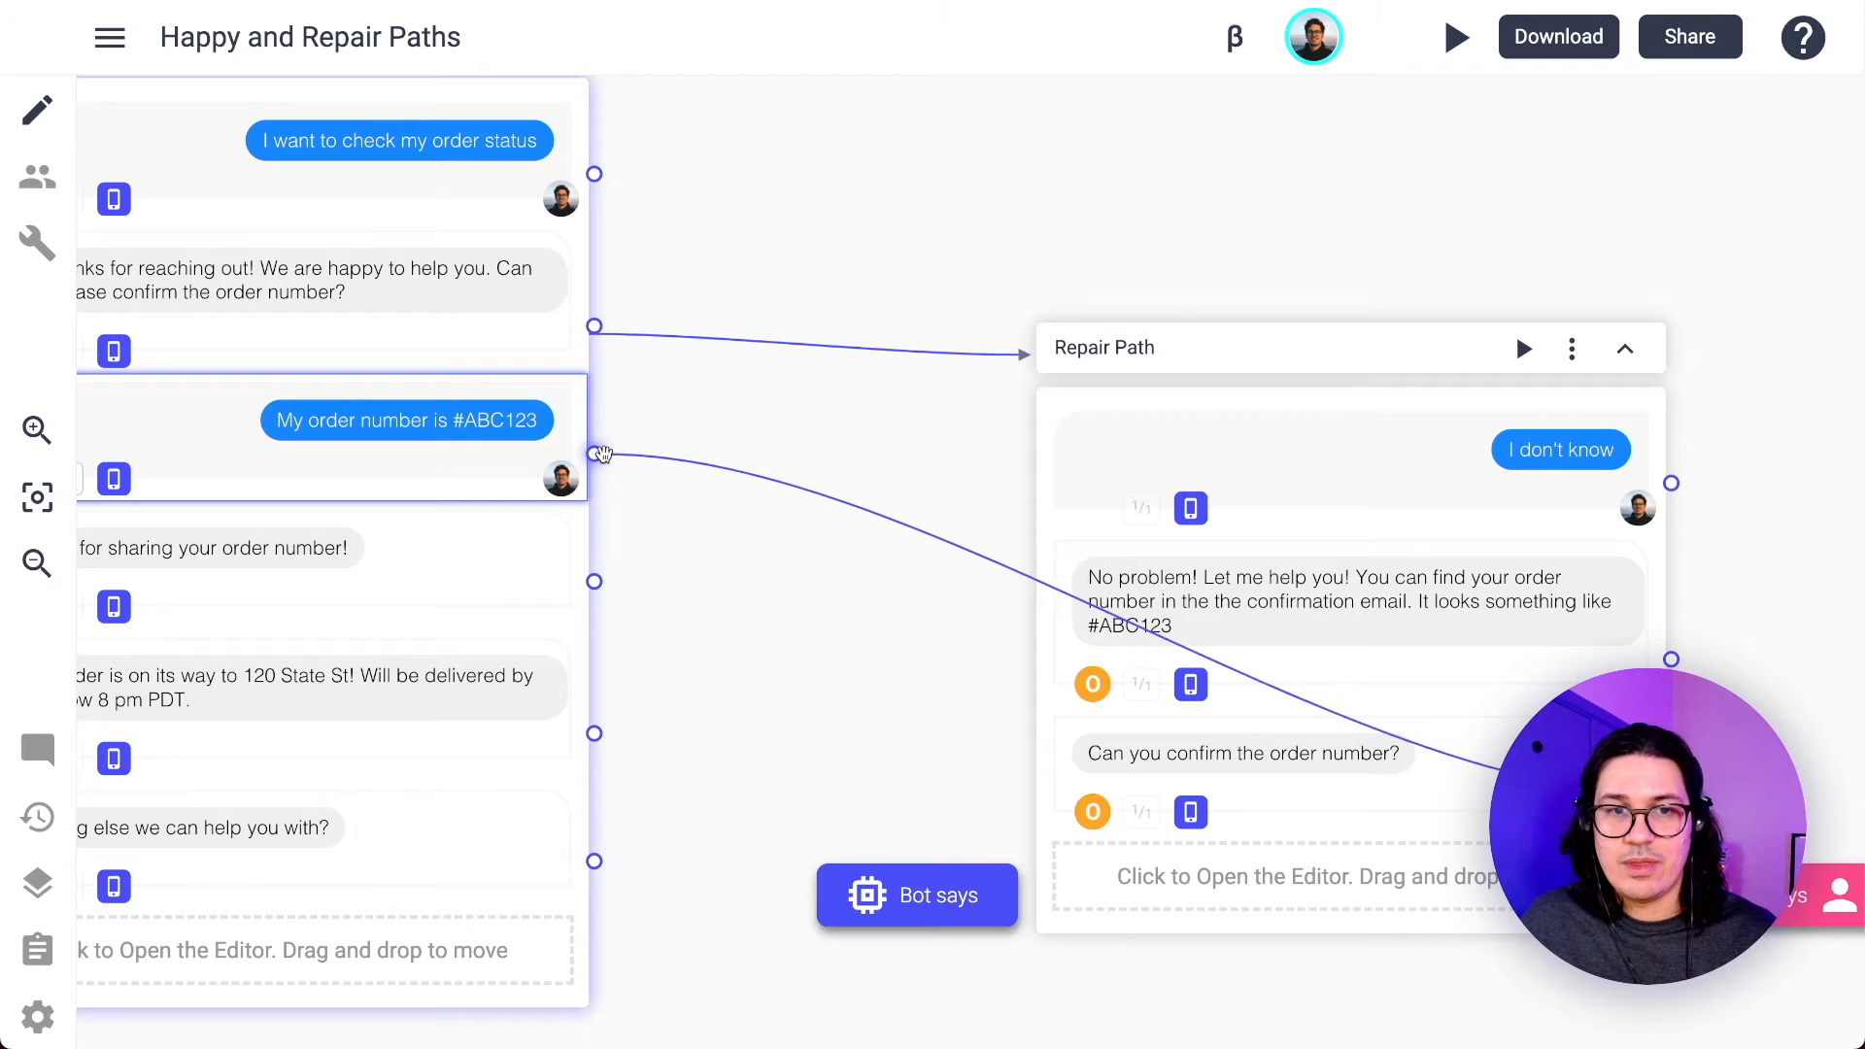
{"action": "left_click_drag", "start_coordinate": [765, 434], "coordinate": [754, 433]}
{"action": "left_click_drag", "start_coordinate": [802, 444], "coordinate": [1144, 526]}
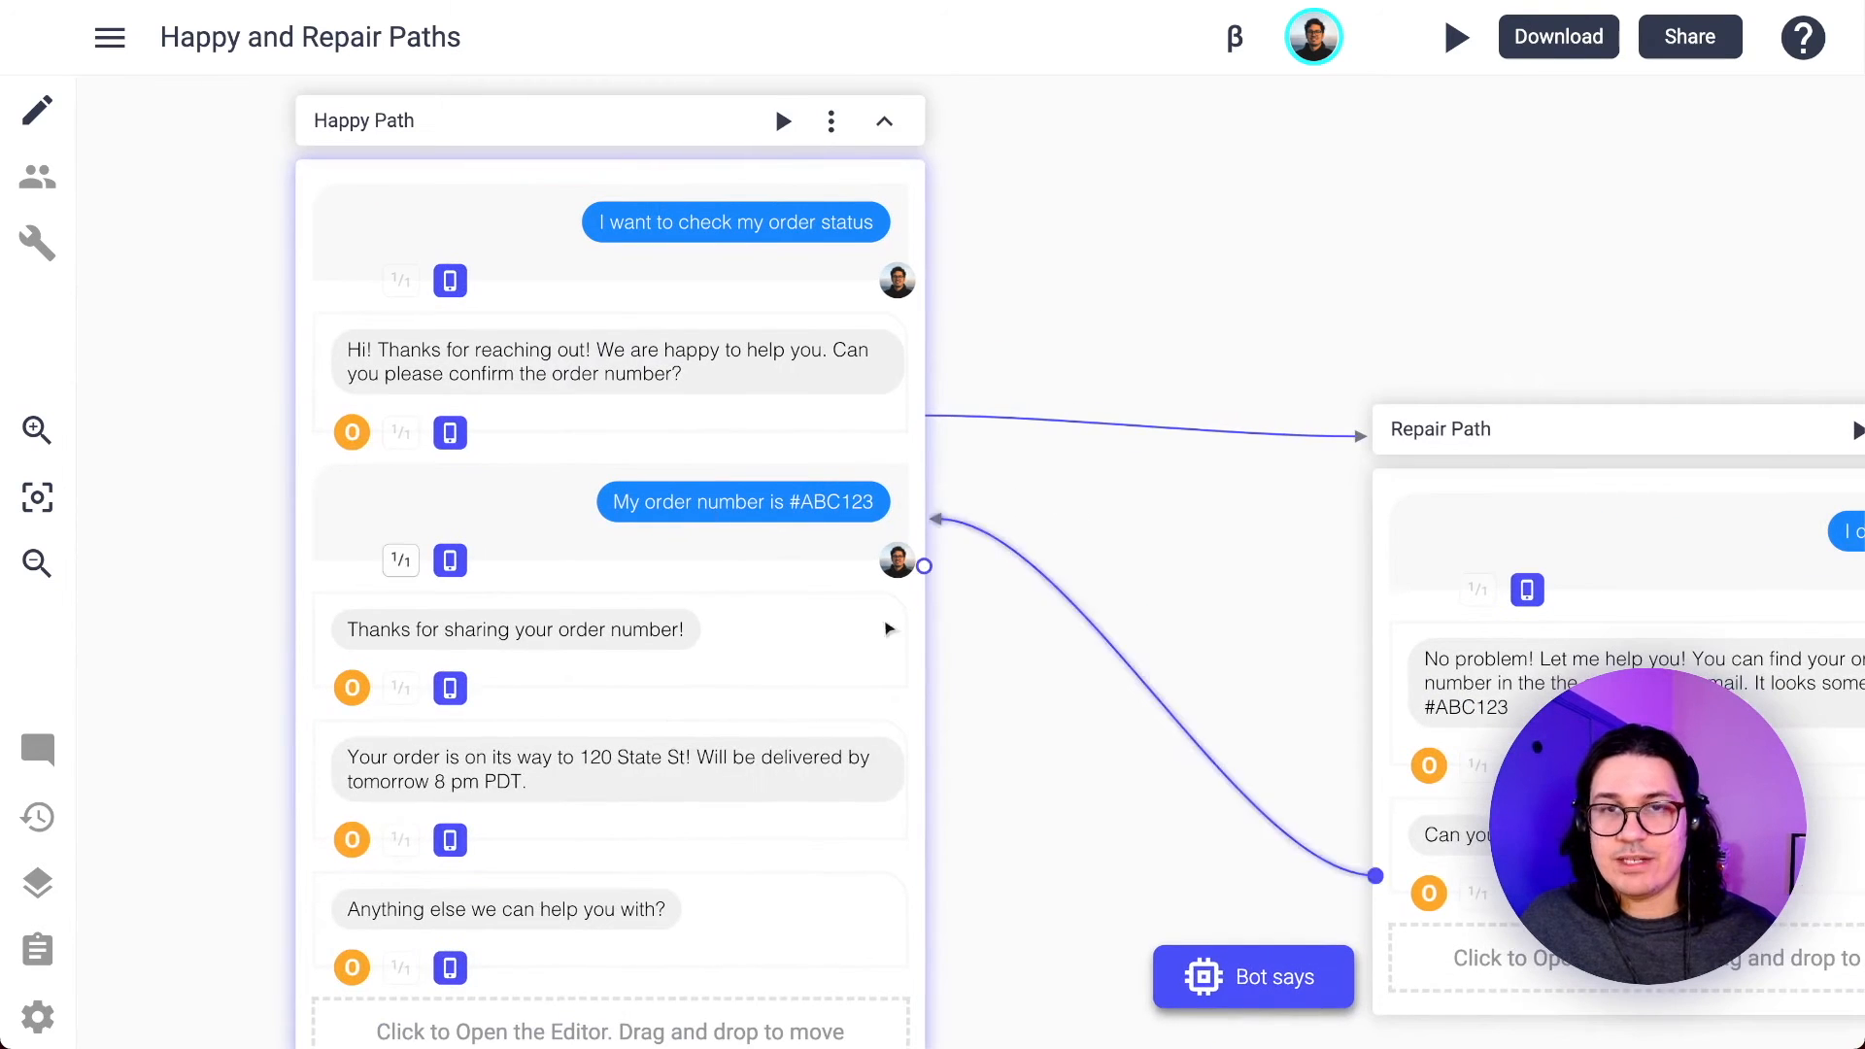
Preview the conversation from the Happy Path, follow the "I don't know" branch, and stop the playback.
{"action": "left_click_drag", "start_coordinate": [1209, 260], "coordinate": [1222, 318]}
{"action": "left_click", "coordinate": [799, 179]}
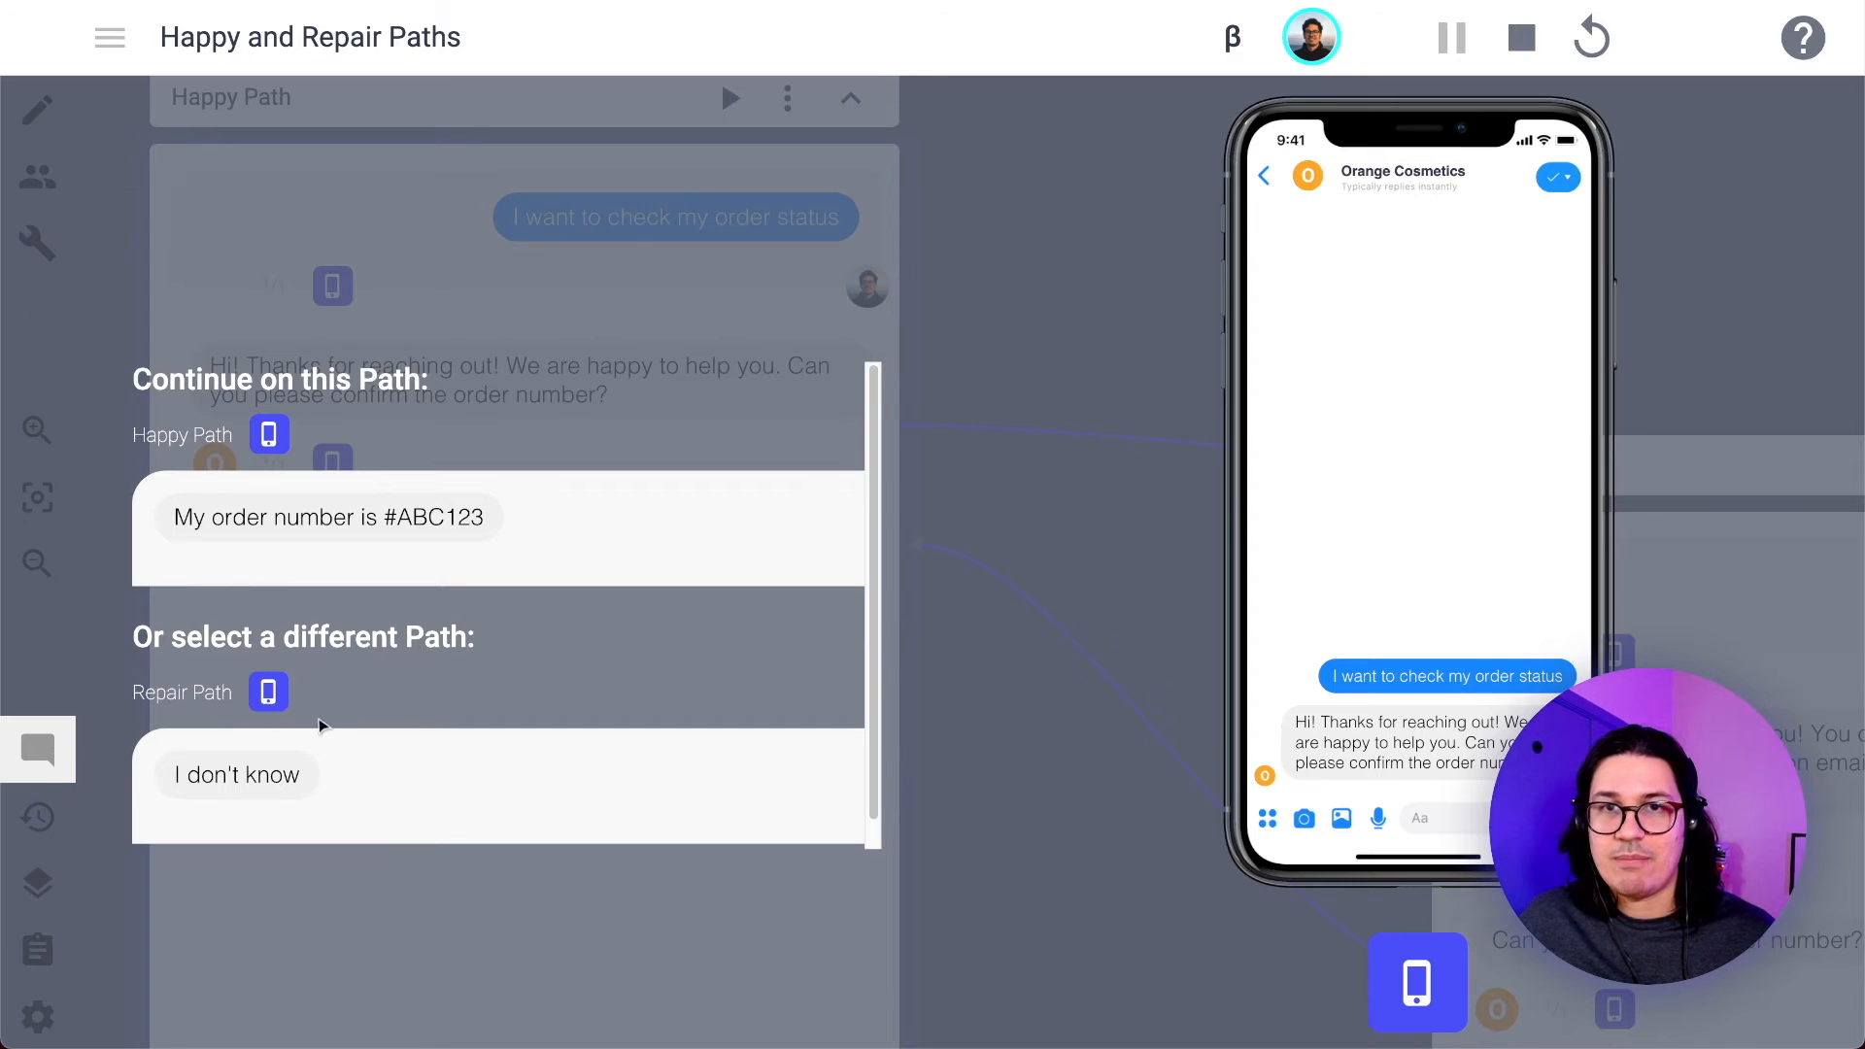
{"action": "left_click", "coordinate": [359, 789]}
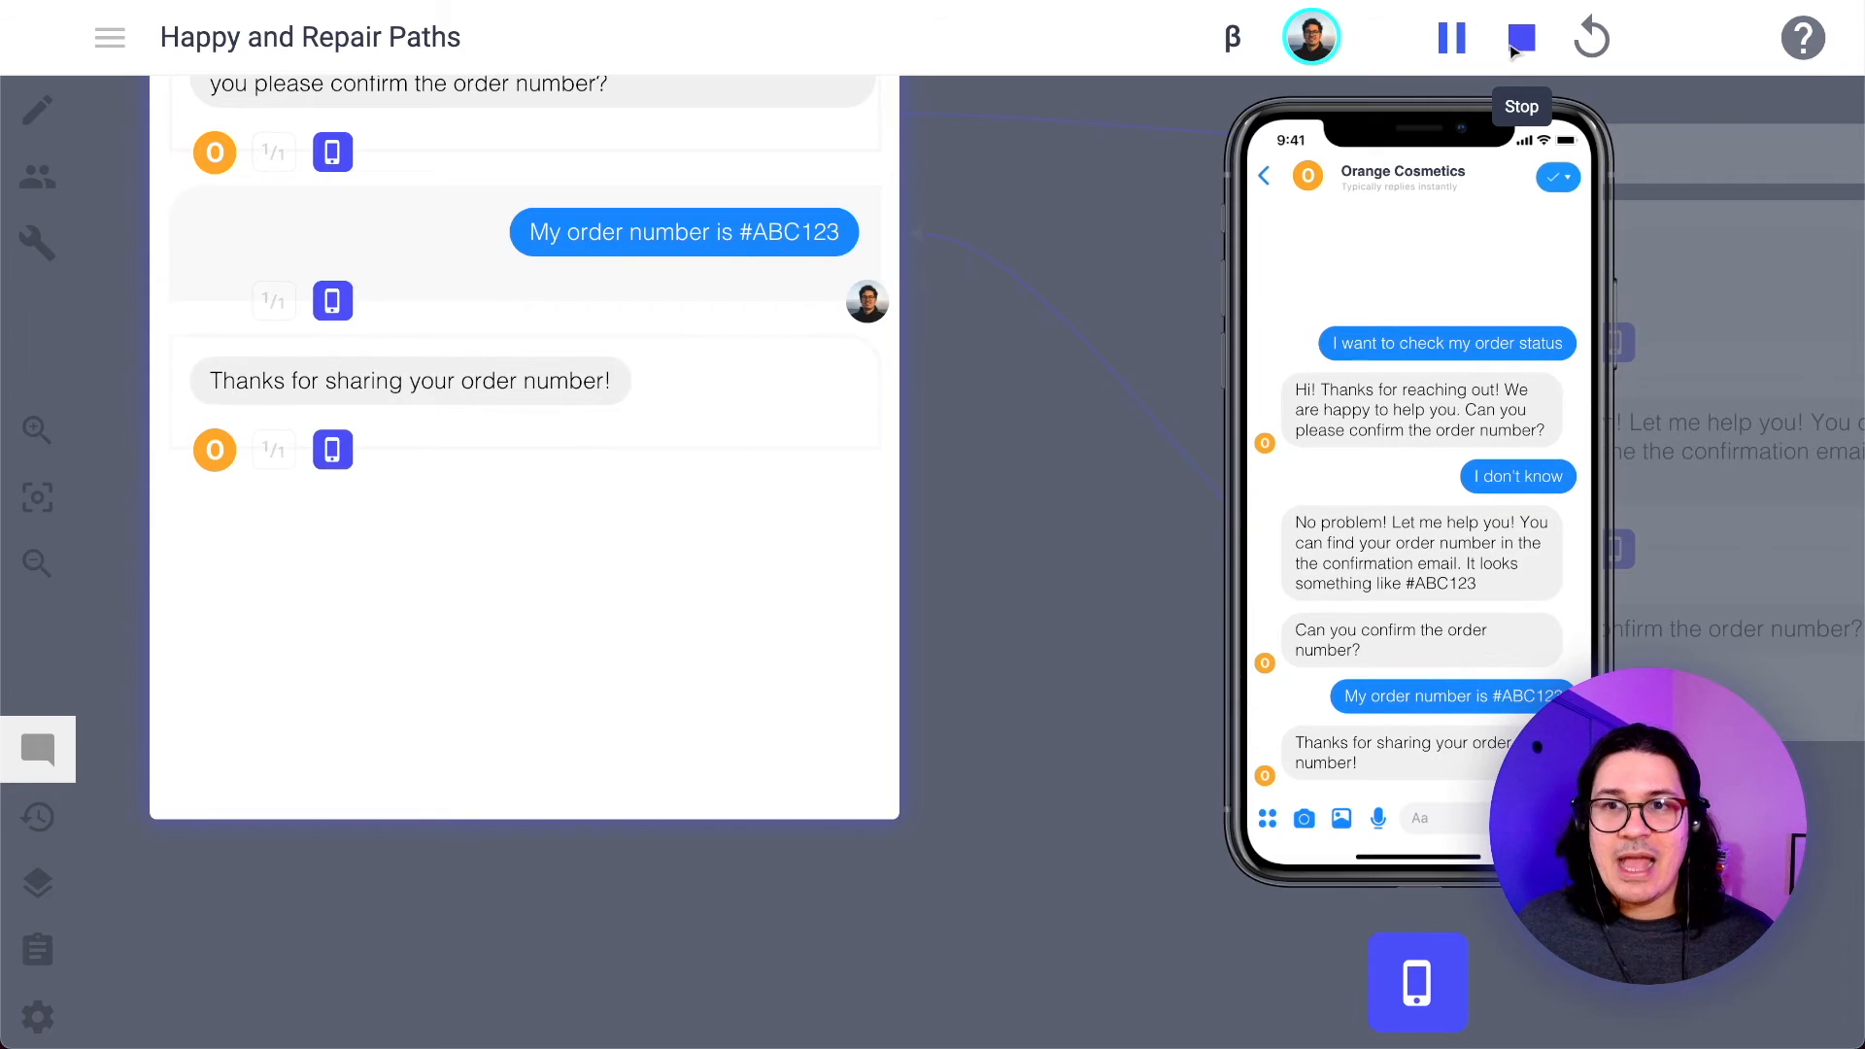
{"action": "left_click", "coordinate": [1516, 45]}
Start a bot Quick Replies message at the end of the Happy Path with the first suggestion "Chat with a person".
{"action": "left_click_drag", "start_coordinate": [1146, 577], "coordinate": [1311, 462]}
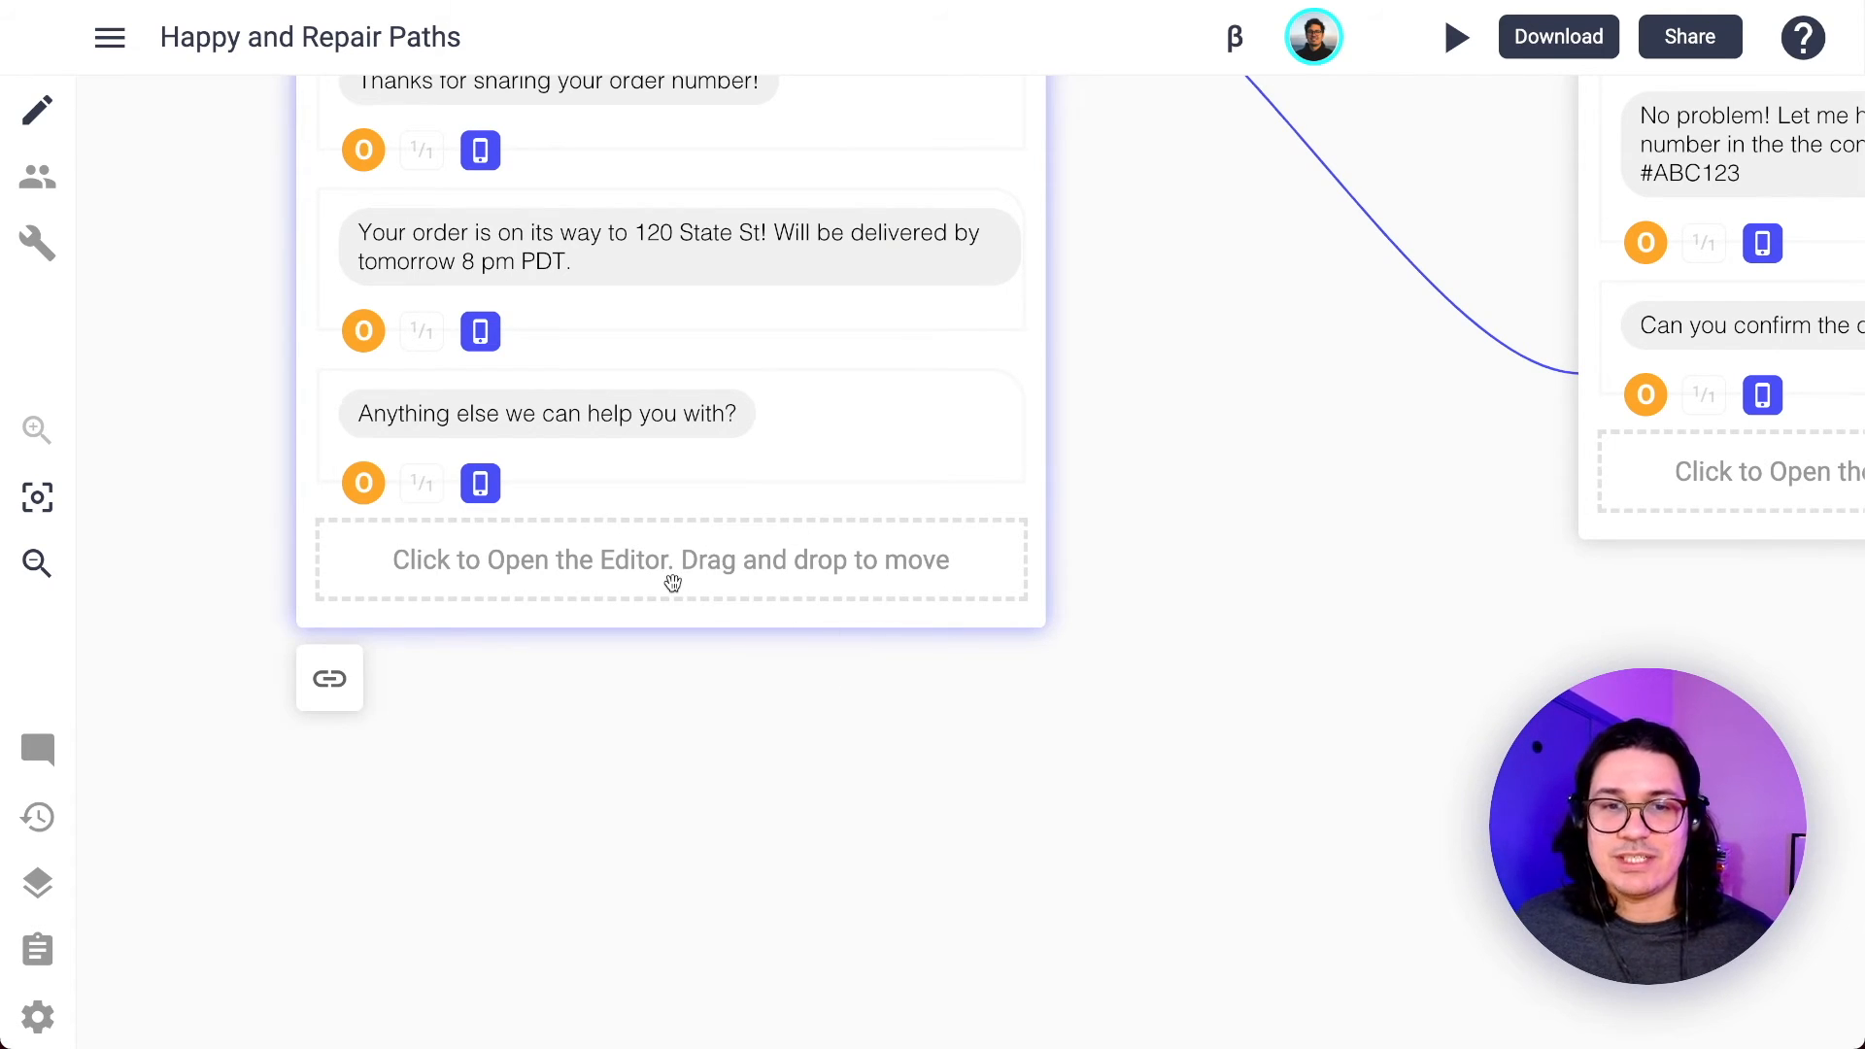
{"action": "left_click_drag", "start_coordinate": [1194, 469], "coordinate": [1124, 524]}
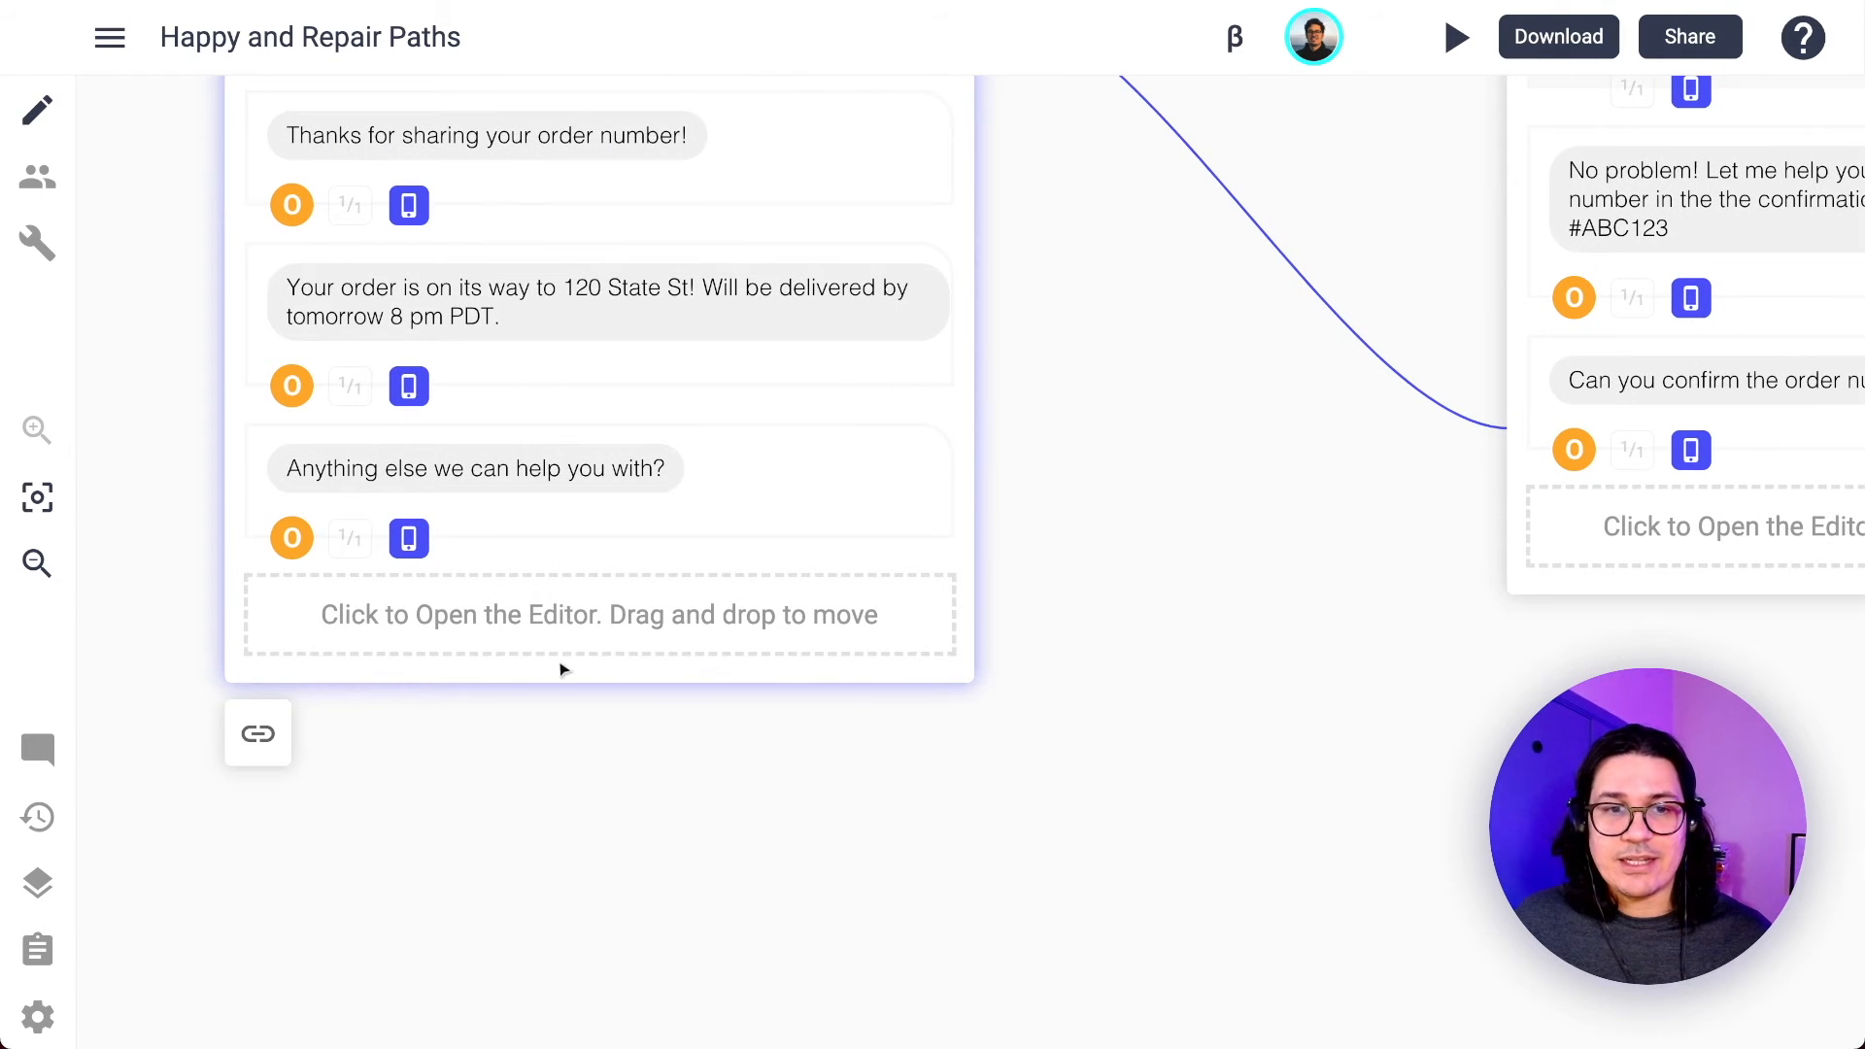
{"action": "left_click", "coordinate": [525, 621]}
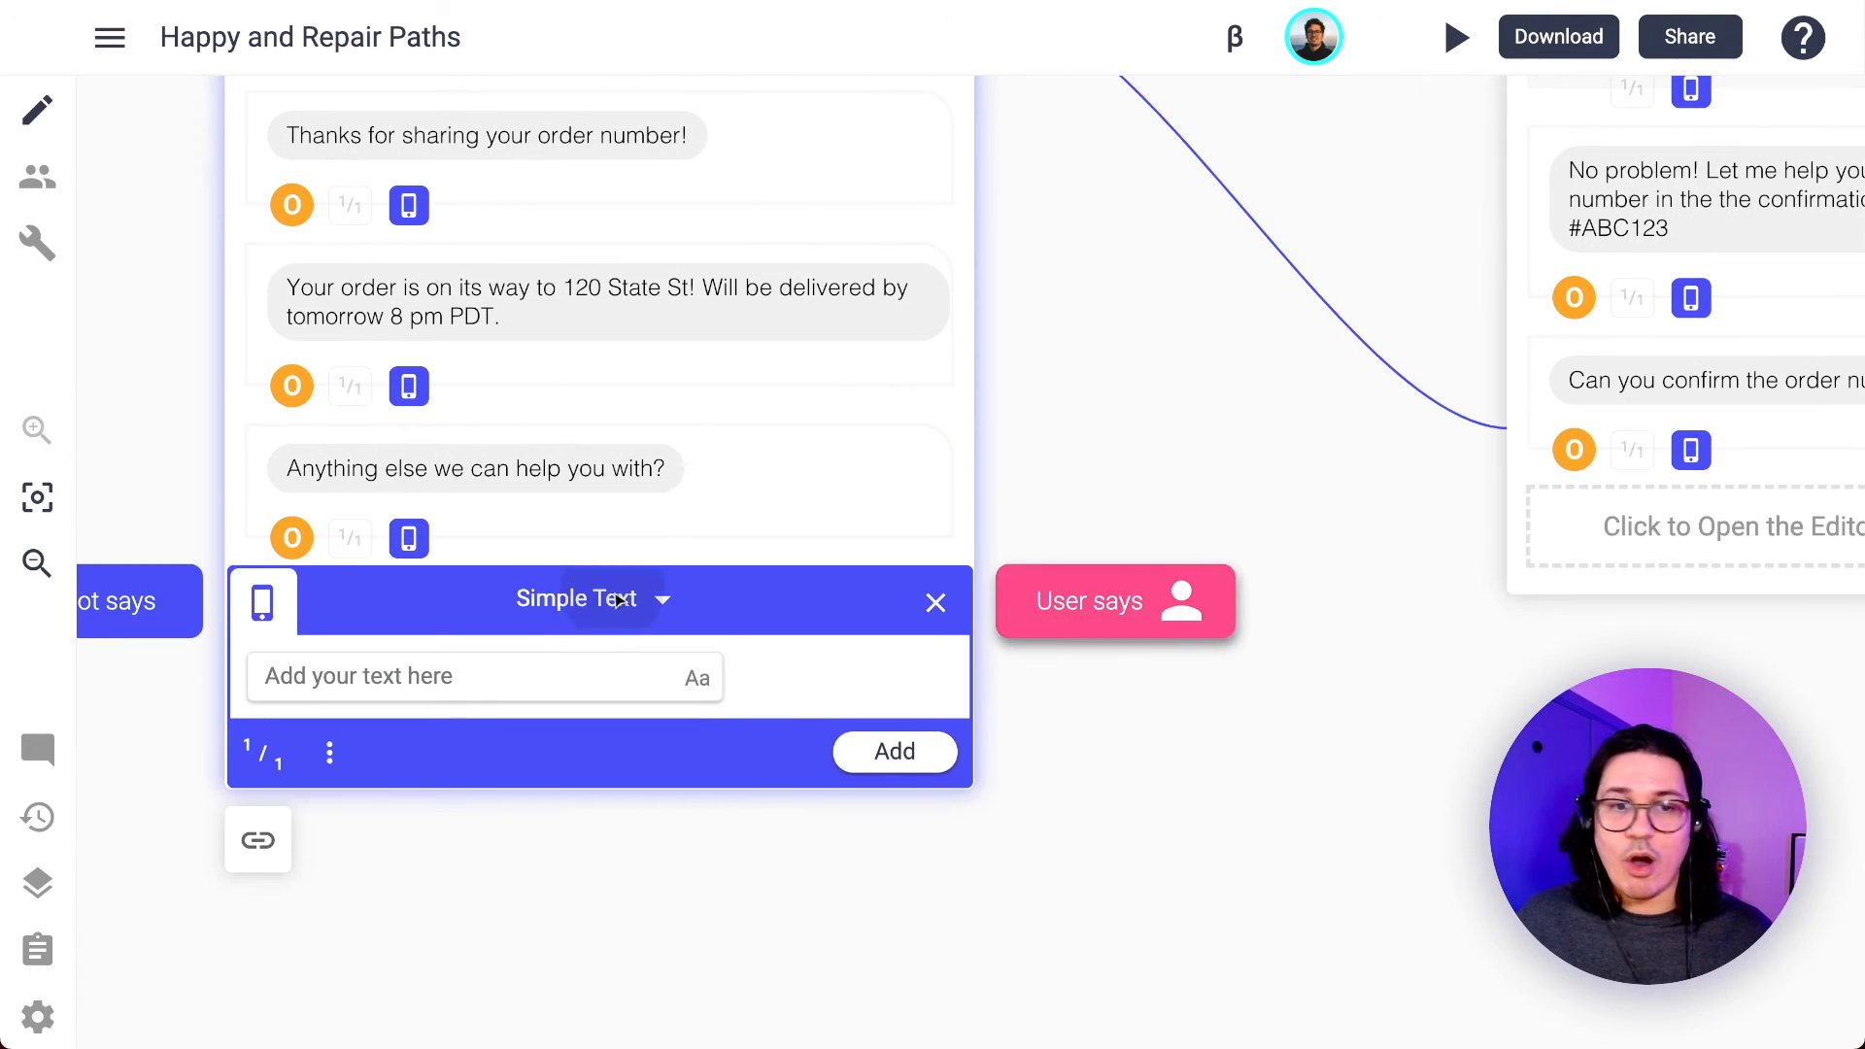
{"action": "left_click", "coordinate": [660, 601]}
{"action": "left_click", "coordinate": [646, 838]}
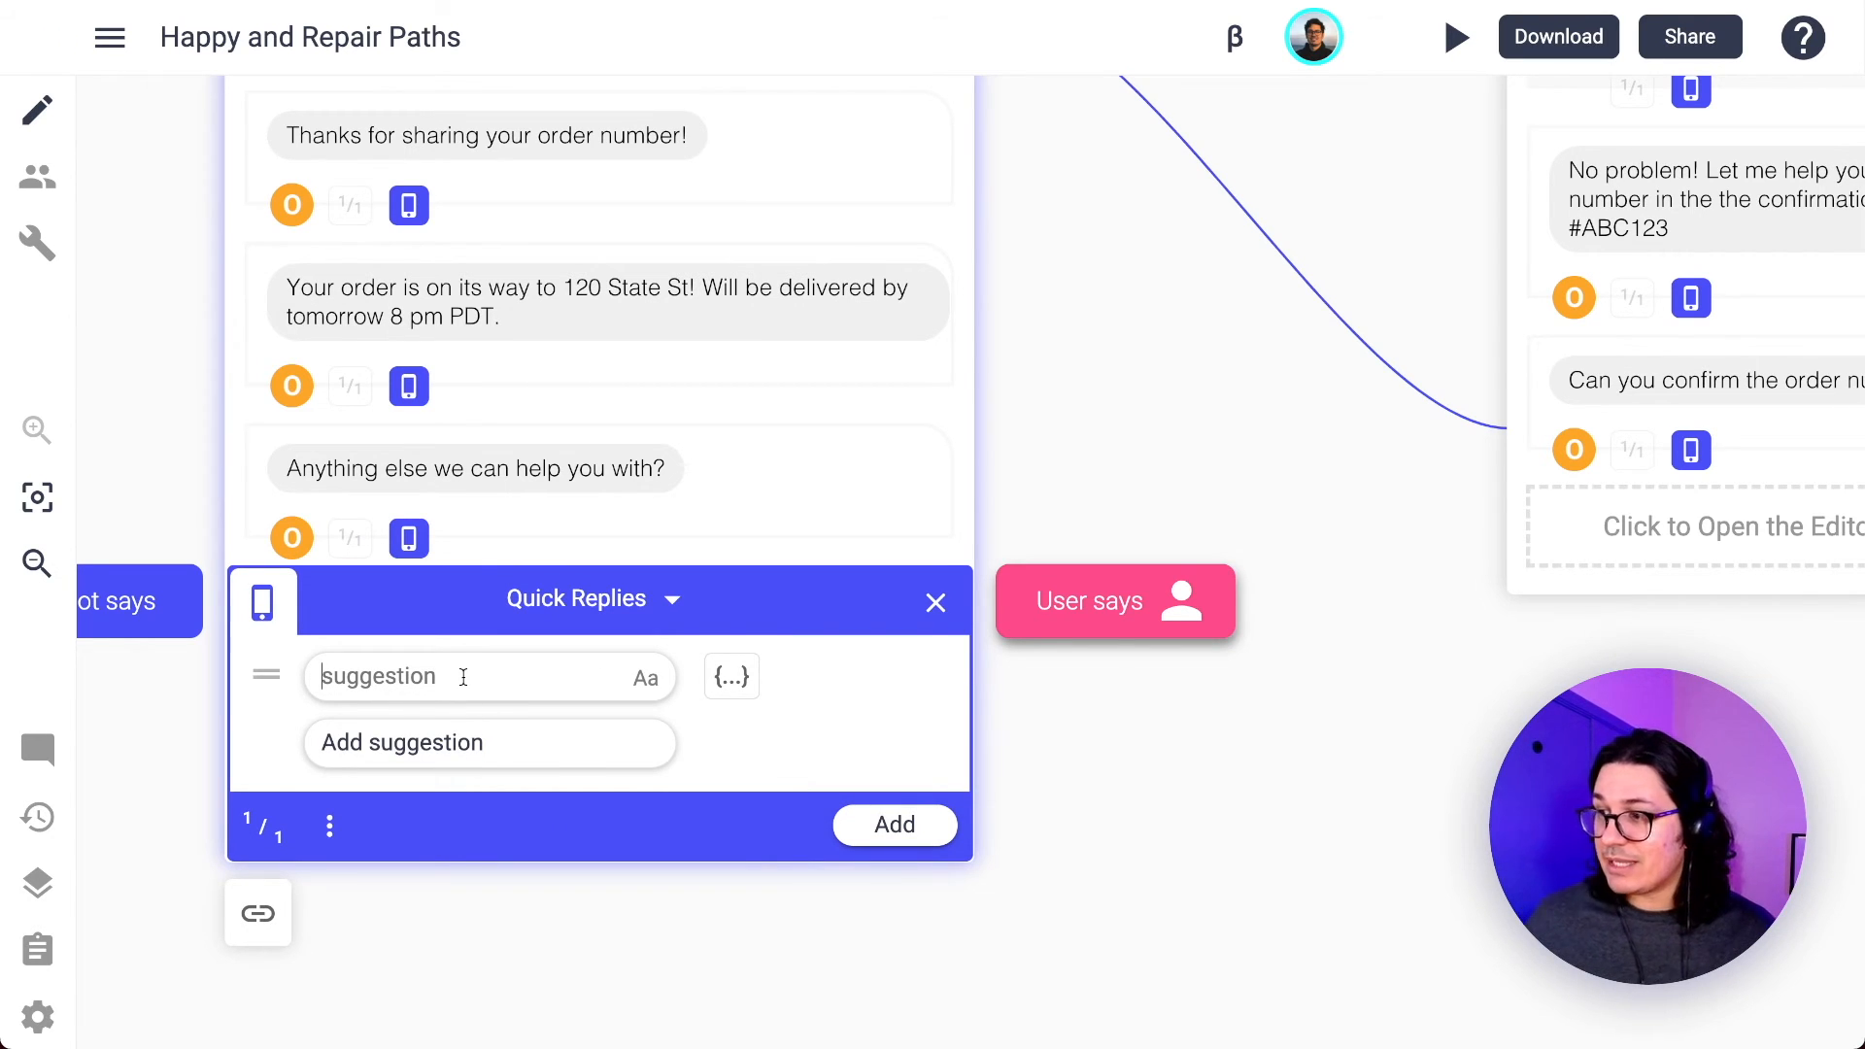
{"action": "type", "text": "Chat w"}
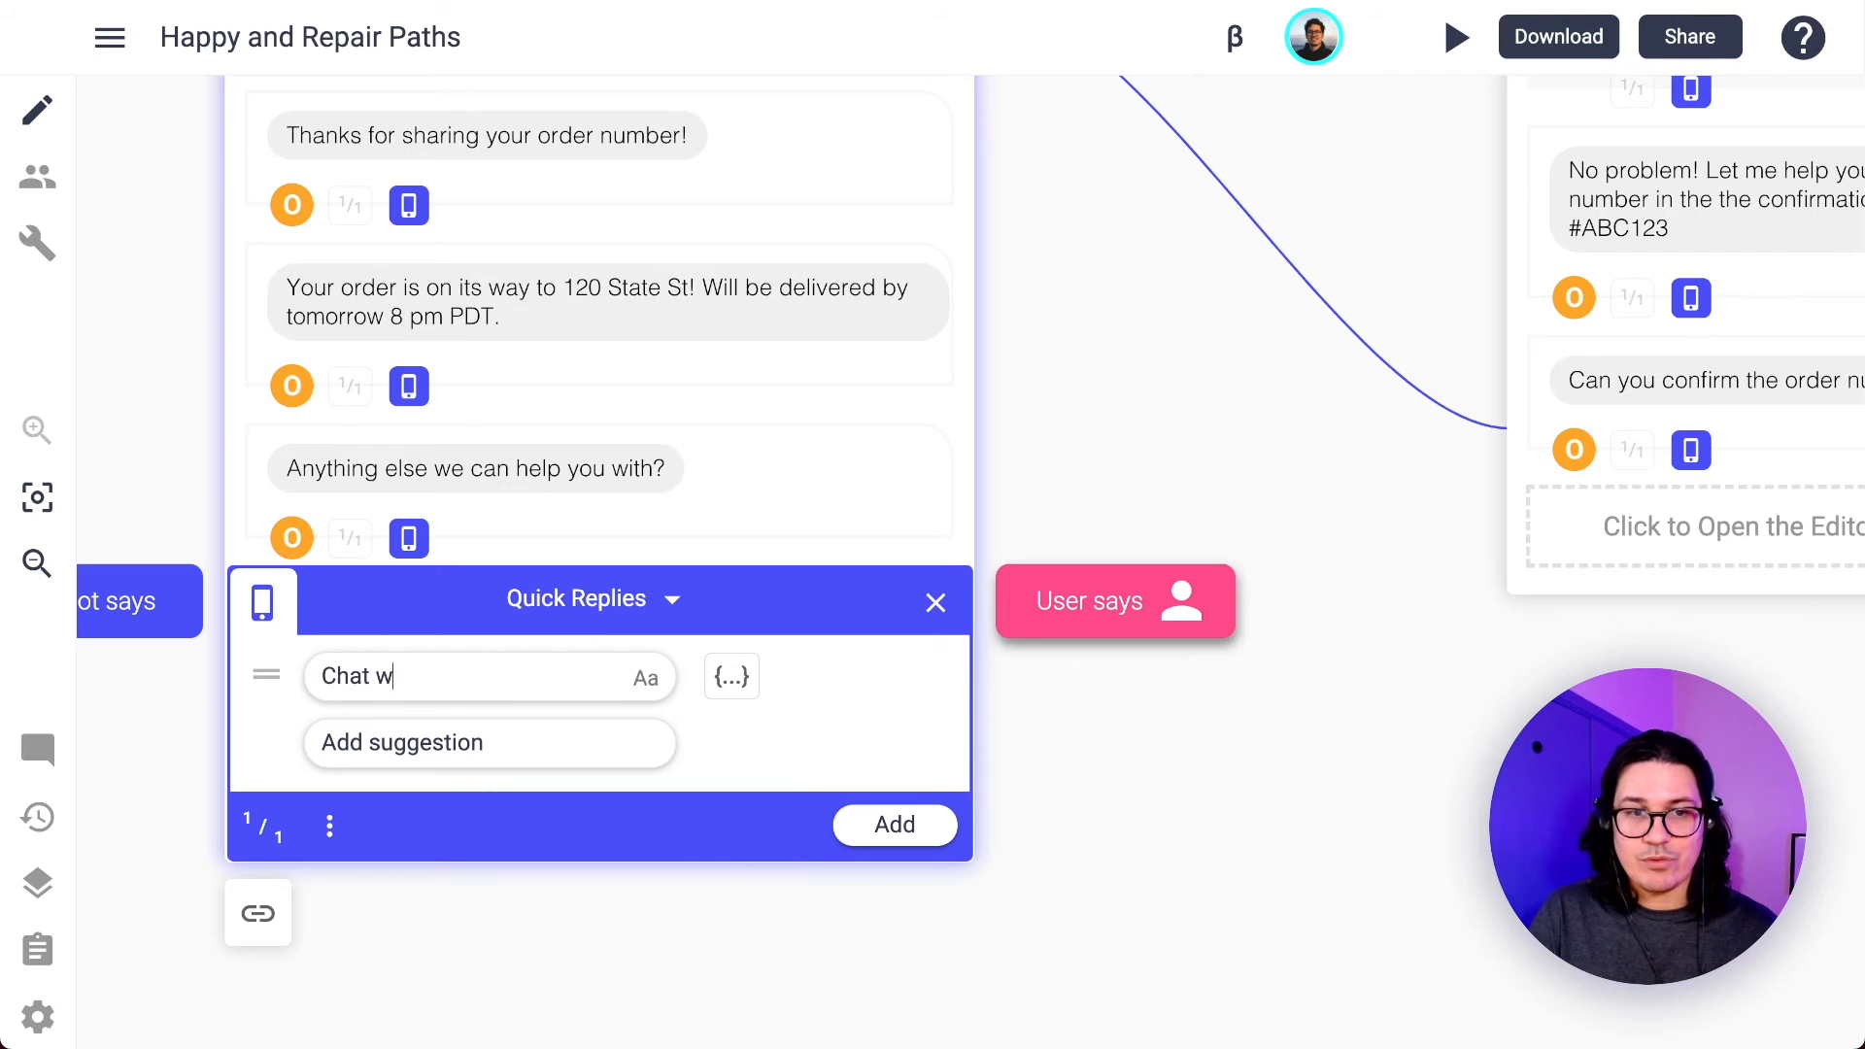
{"action": "type", "text": "ith a person"}
Add two more quick reply suggestions, "Initiate a Return" and "Return policy".
{"action": "left_click", "coordinate": [512, 742]}
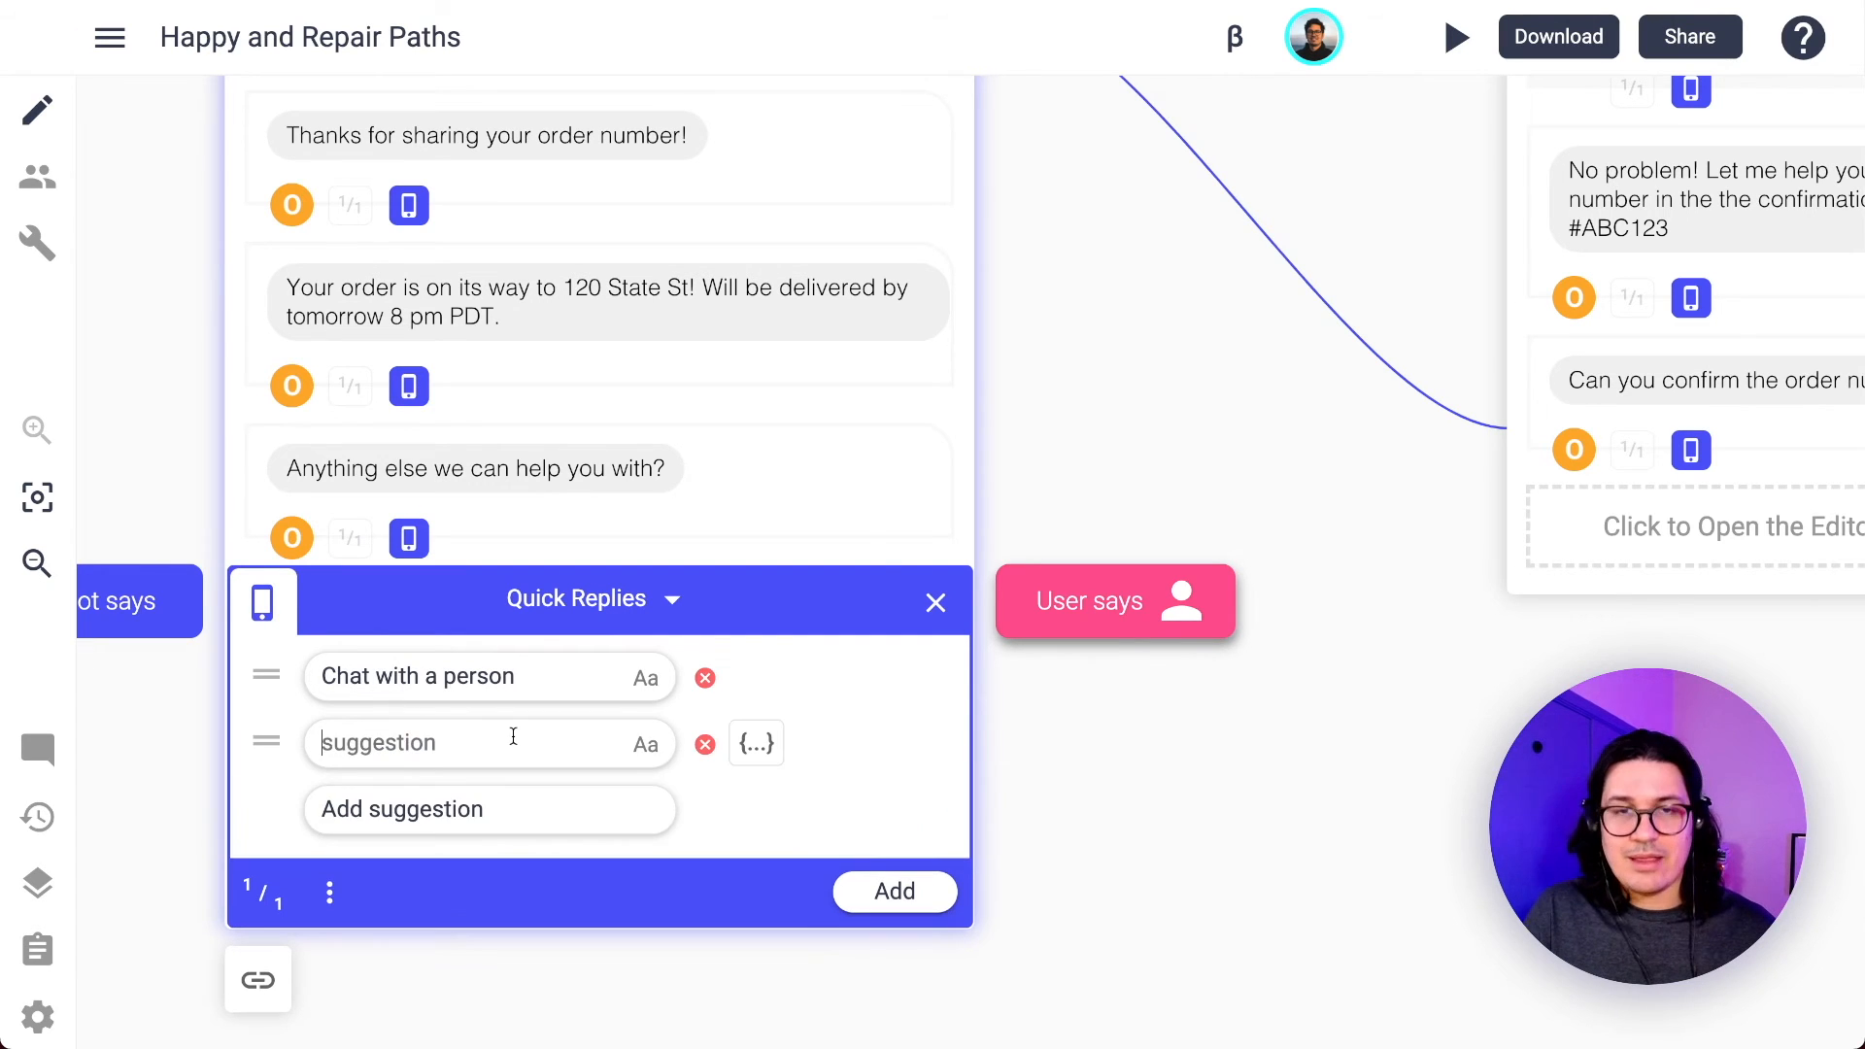
{"action": "type", "text": "Initiate a Return"}
{"action": "left_click", "coordinate": [452, 804]}
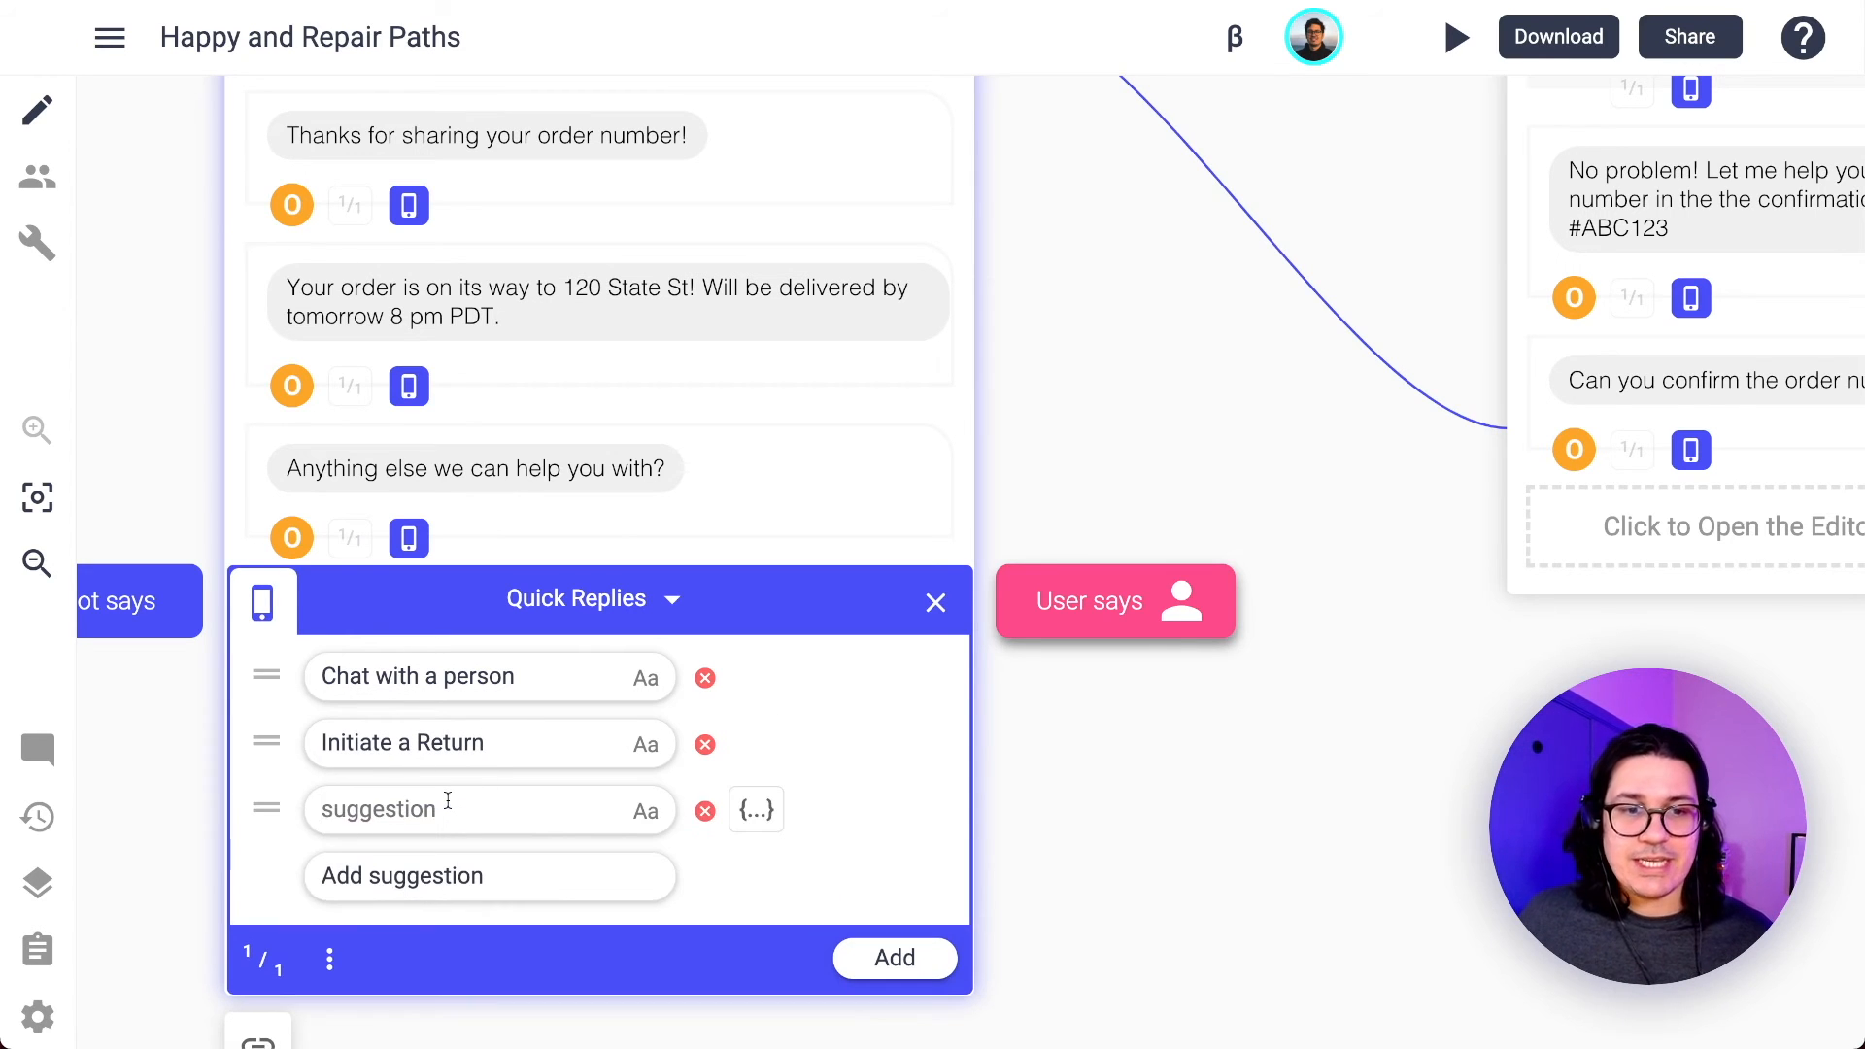
{"action": "type", "text": "Return policy"}
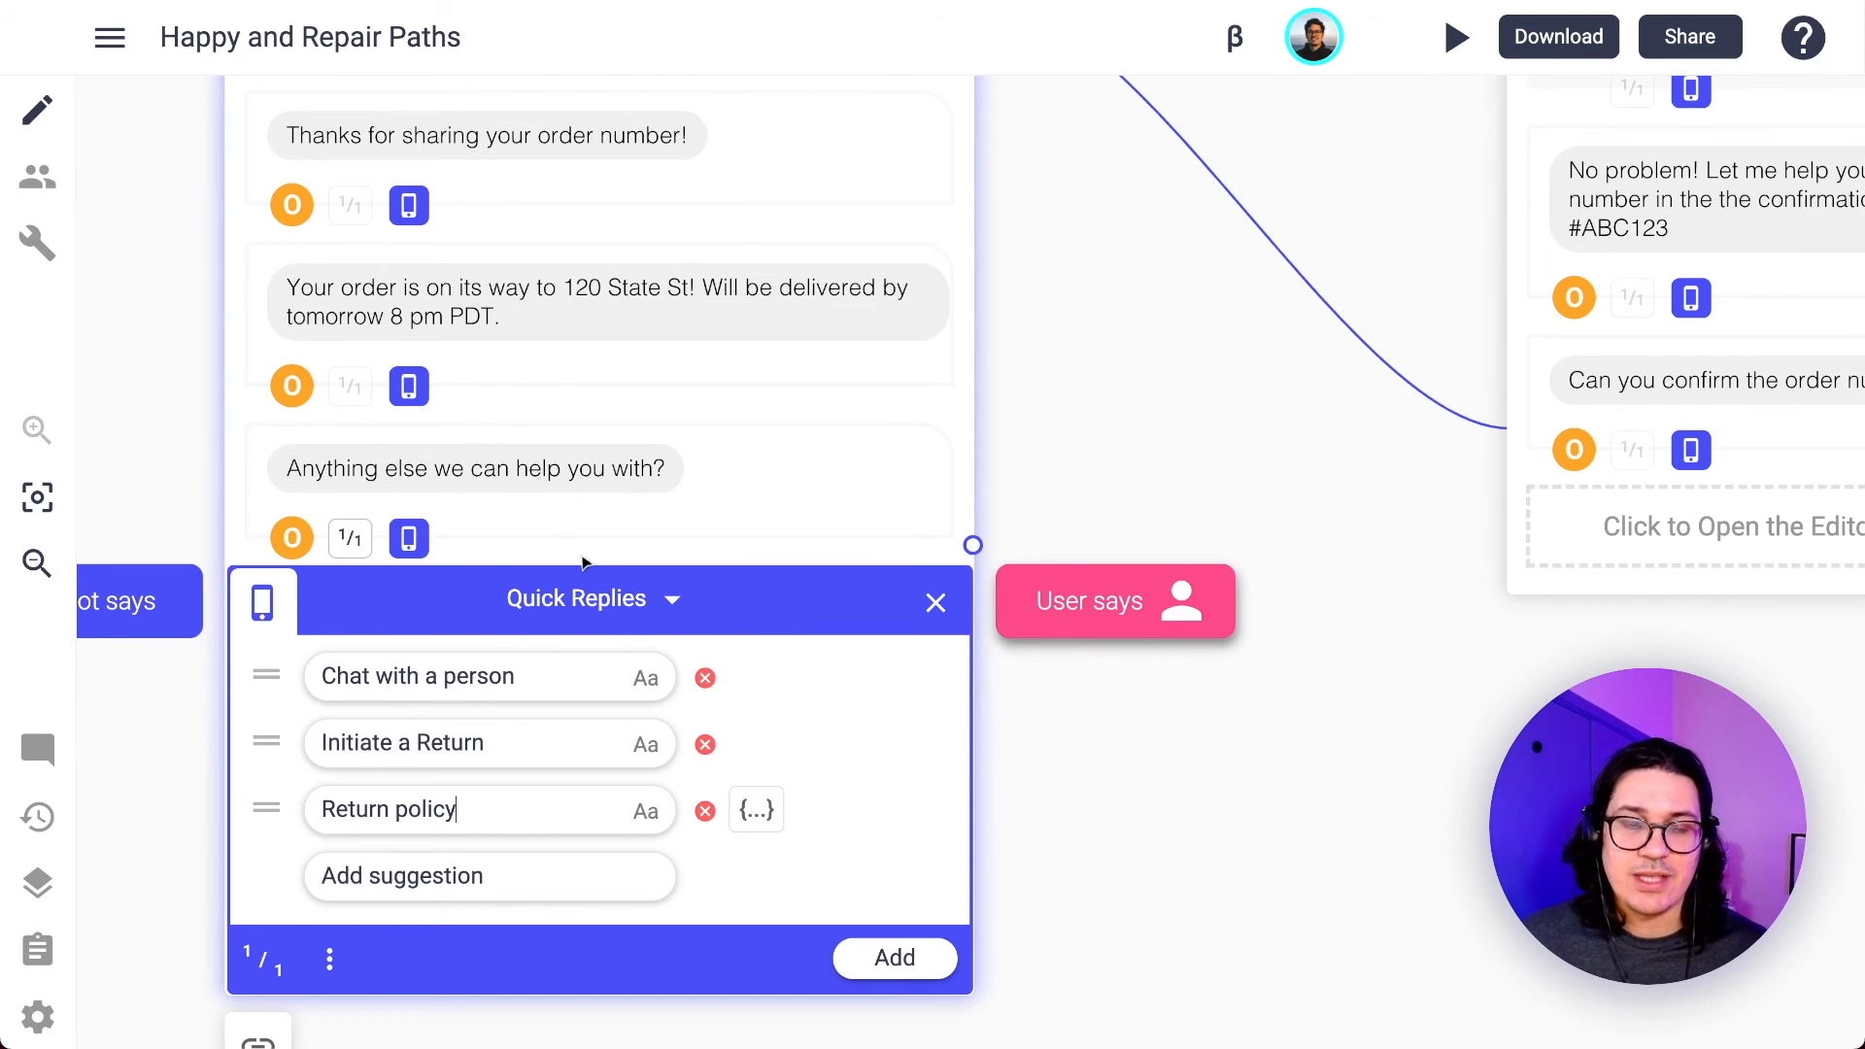
Add the quick replies to the Happy Path using the "Happy and unhappy paths" option.
{"action": "scroll", "coordinate": [882, 653], "scroll_direction": "down", "scroll_amount": 2}
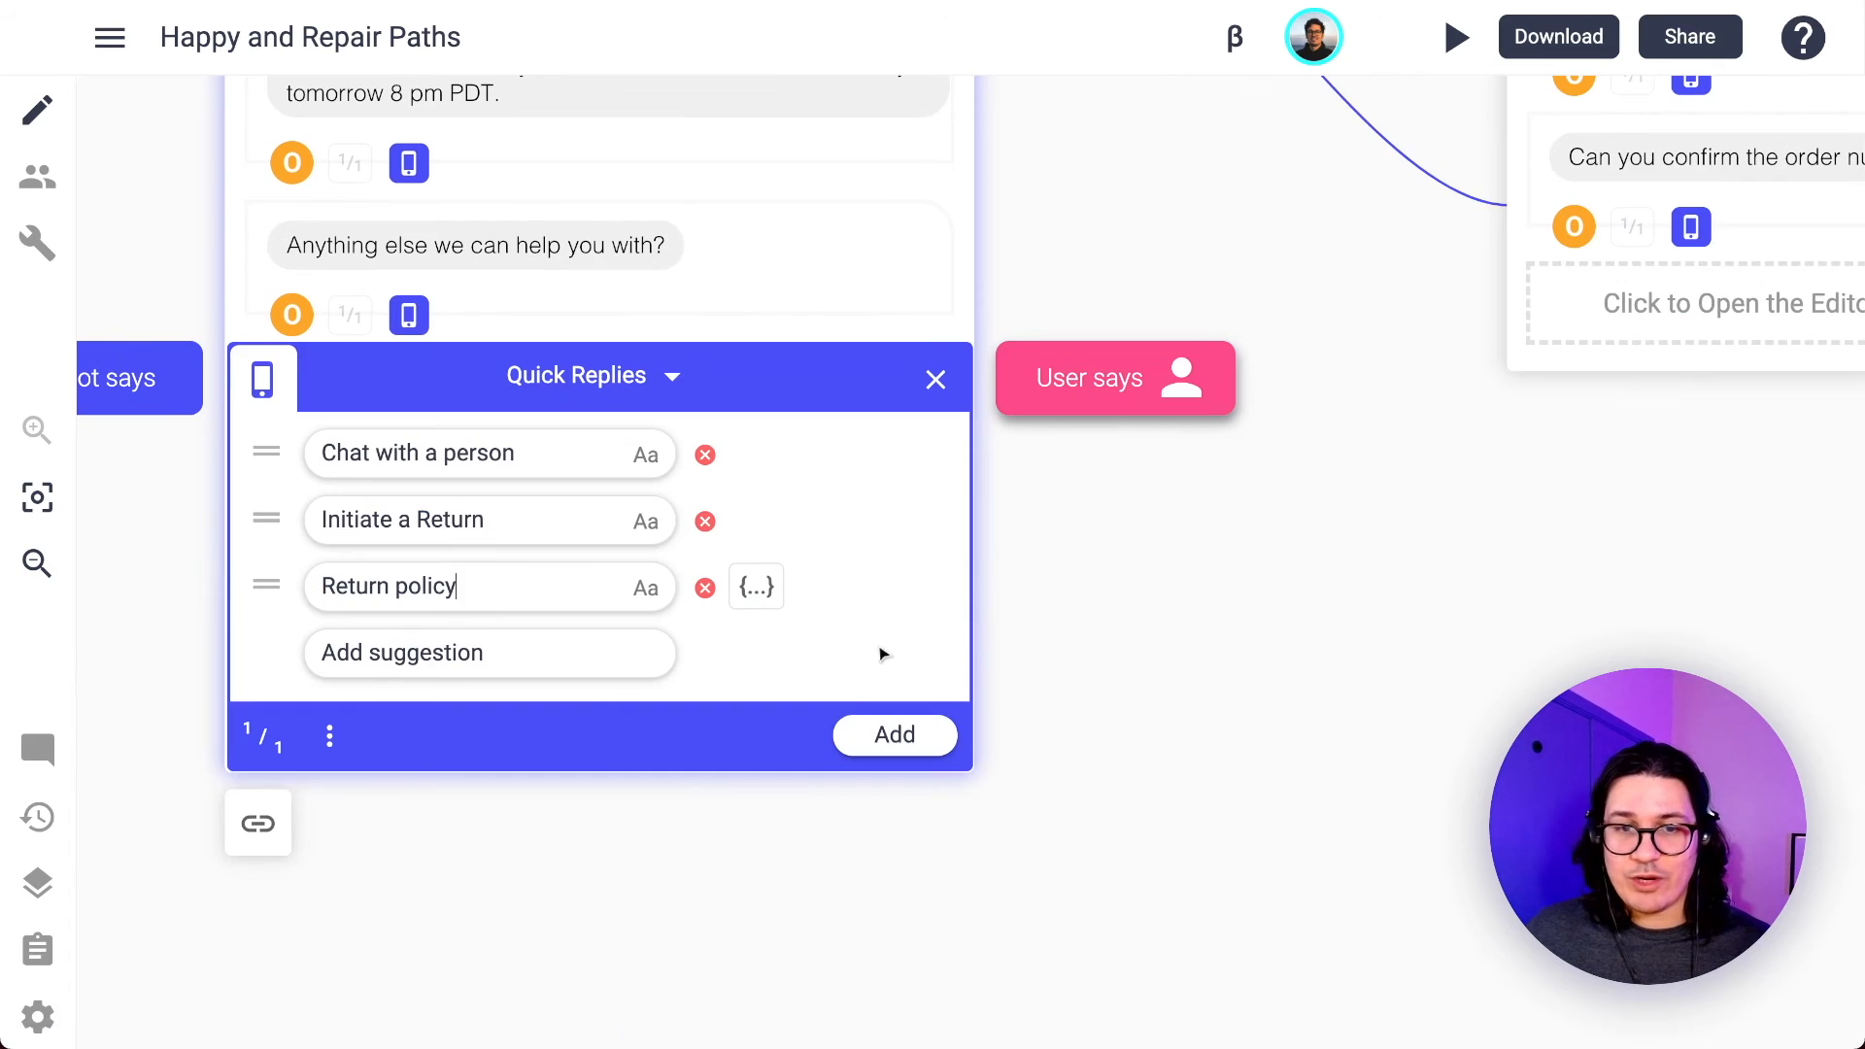
{"action": "left_click", "coordinate": [911, 736]}
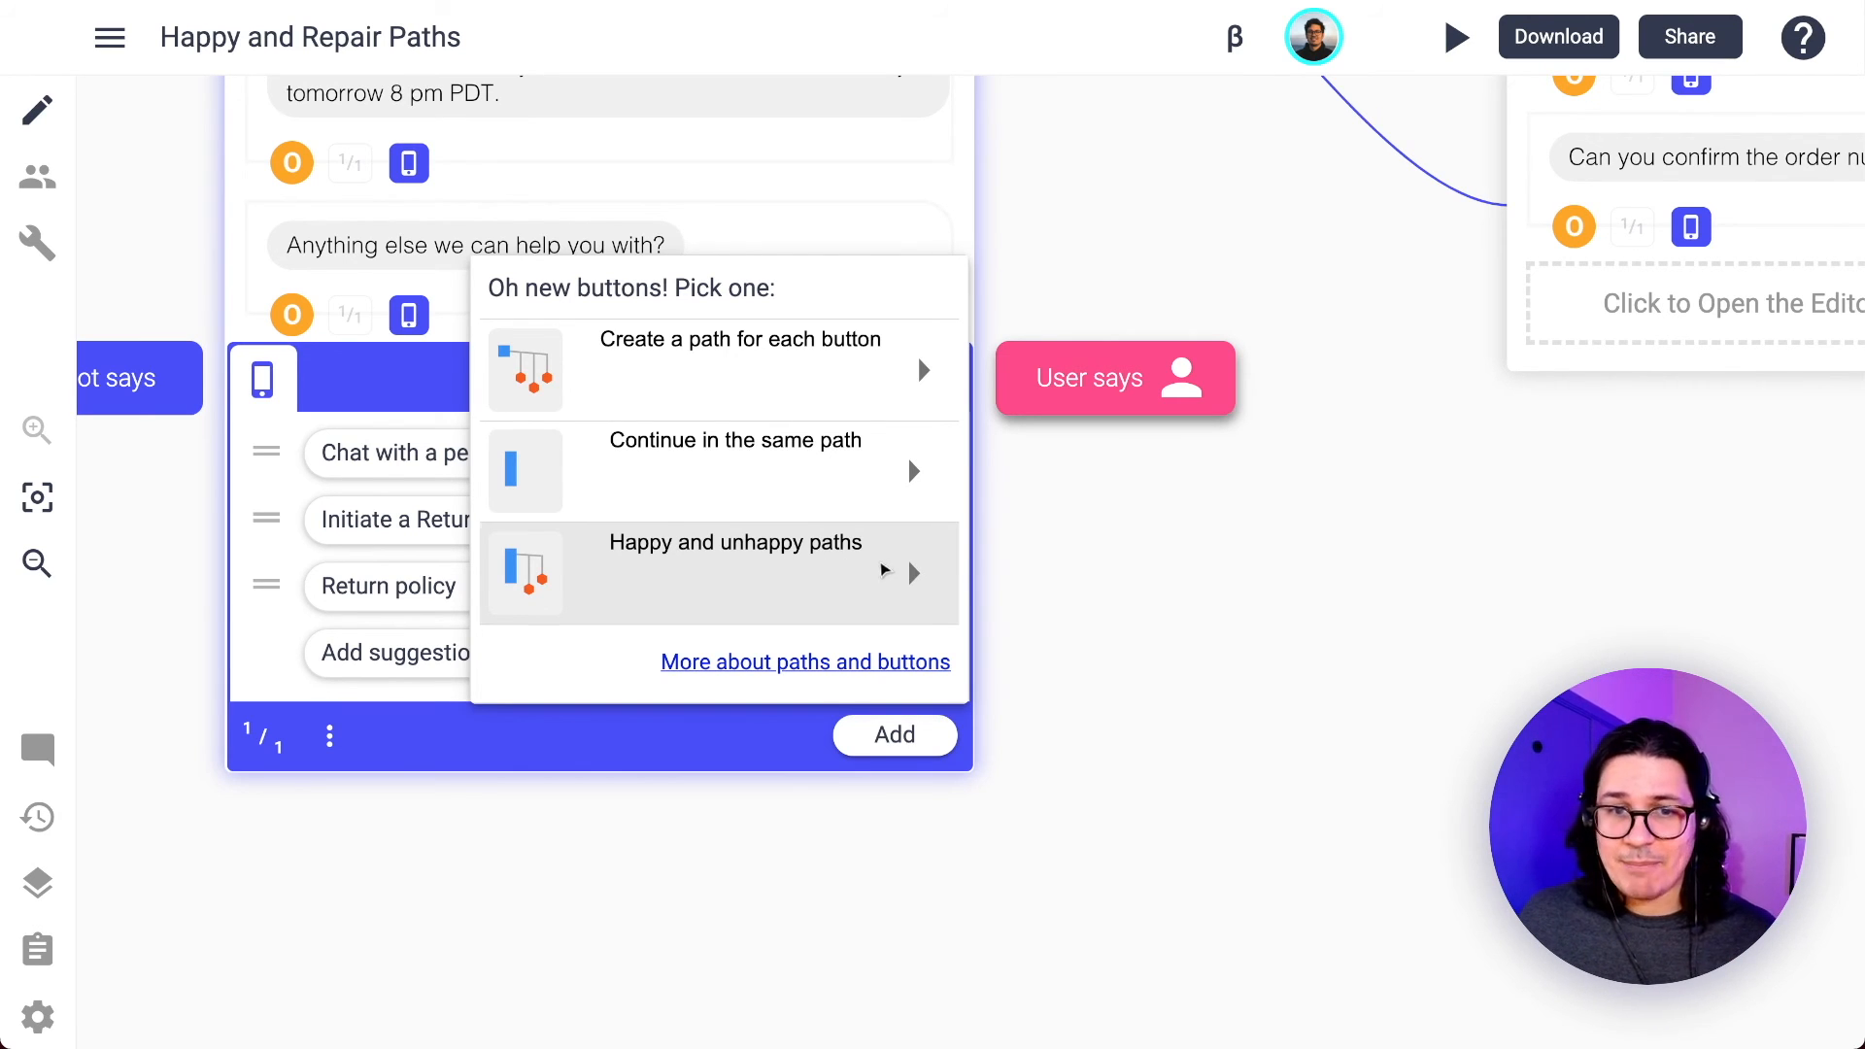
{"action": "left_click", "coordinate": [884, 571]}
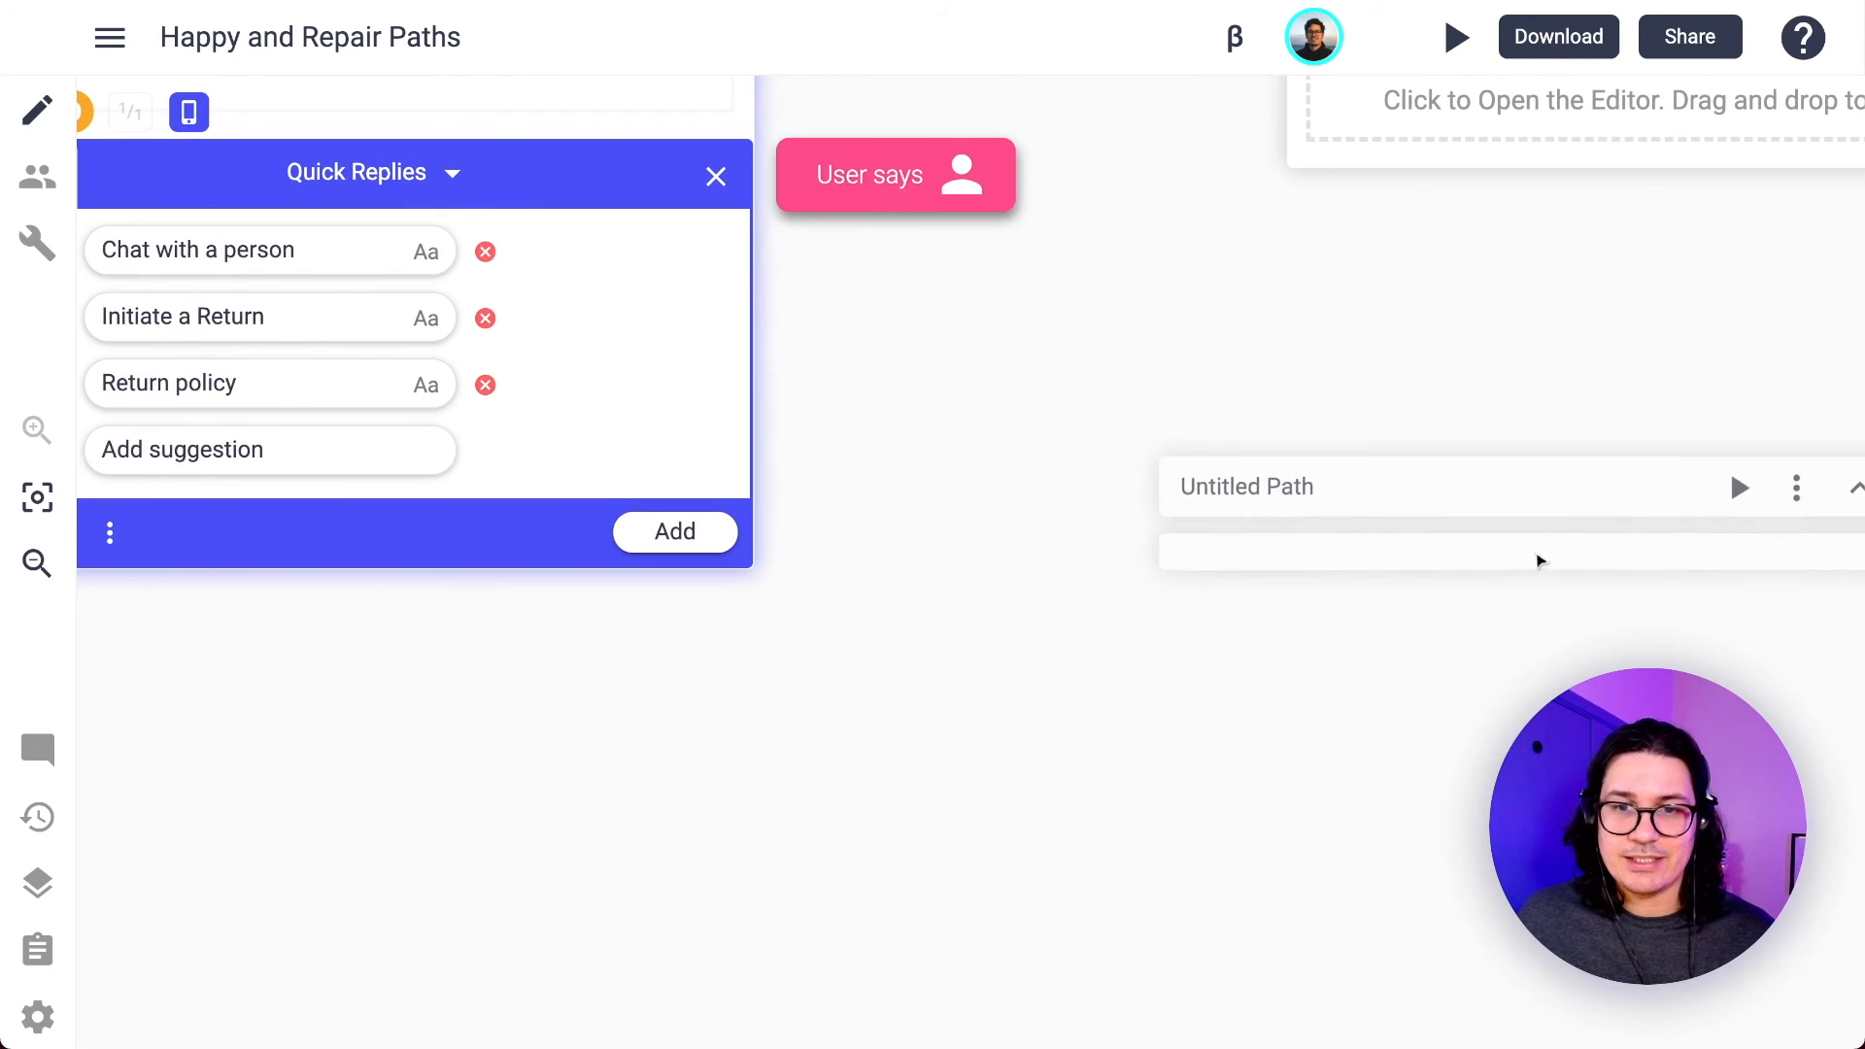
{"action": "left_click", "coordinate": [1612, 578]}
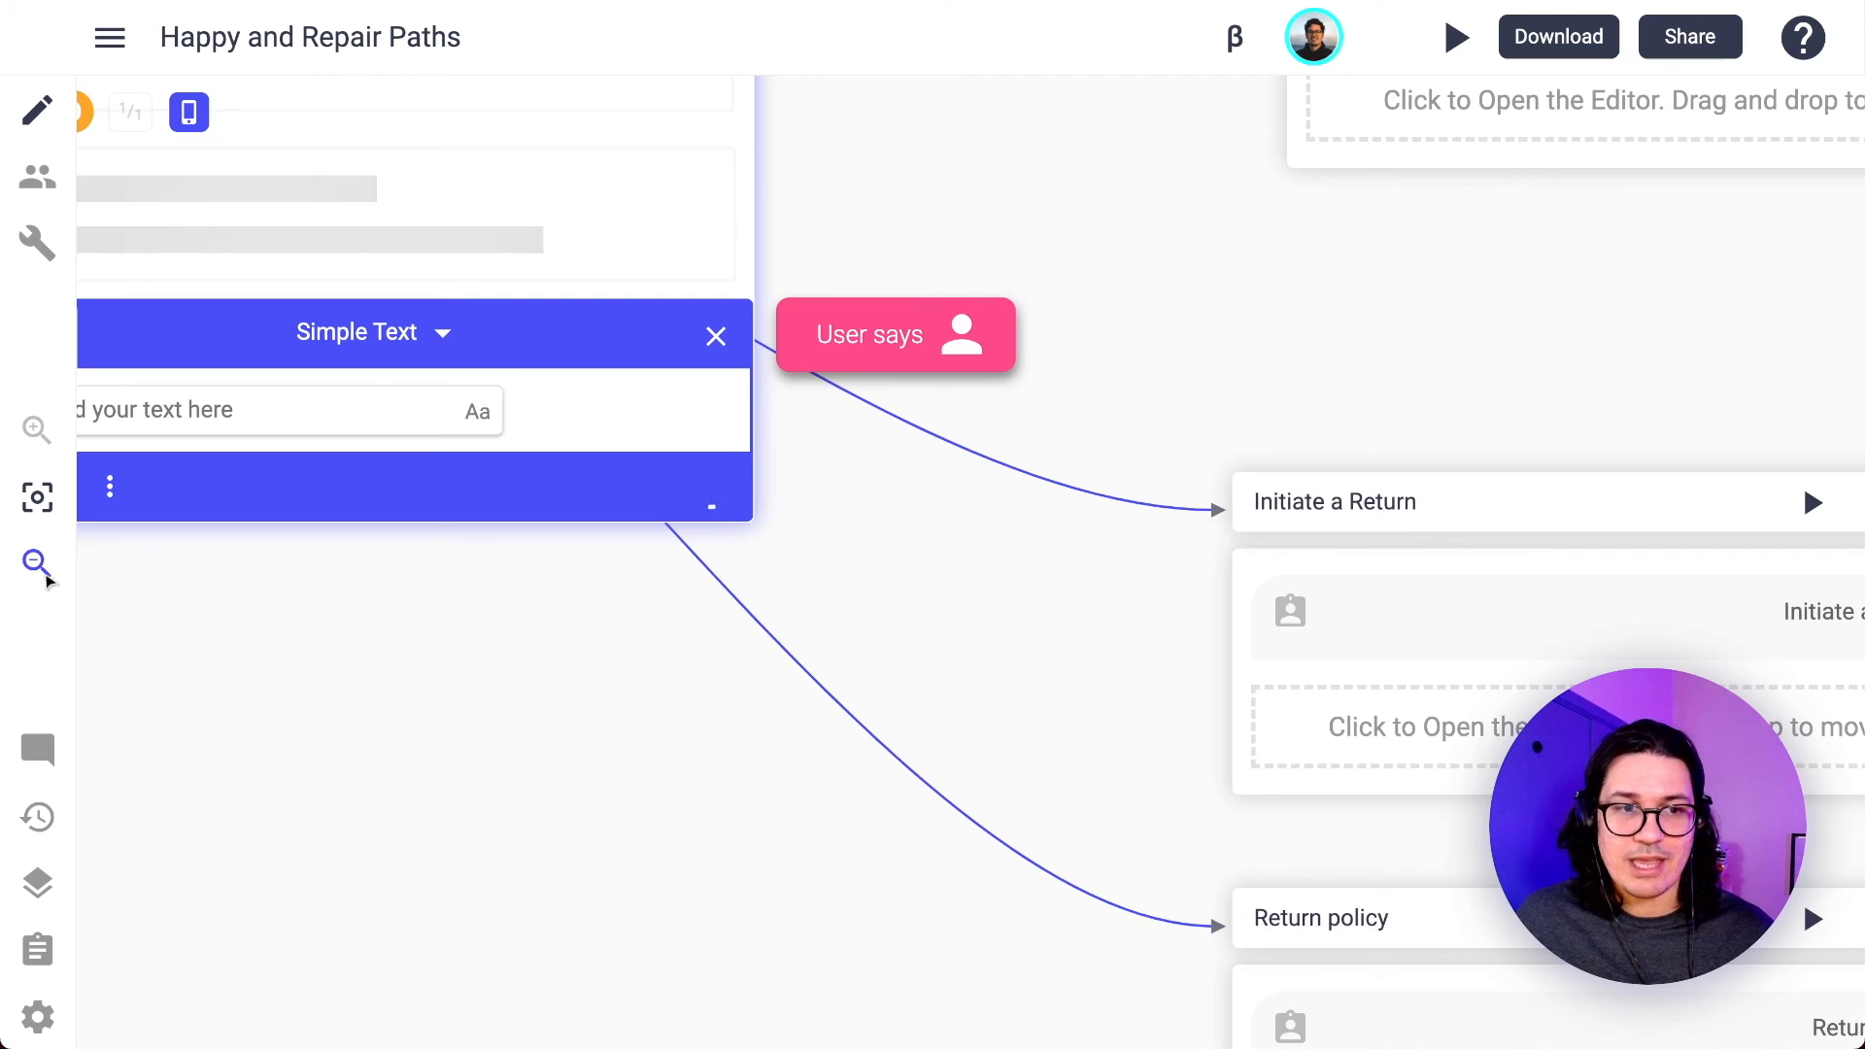
{"action": "left_click", "coordinate": [39, 566]}
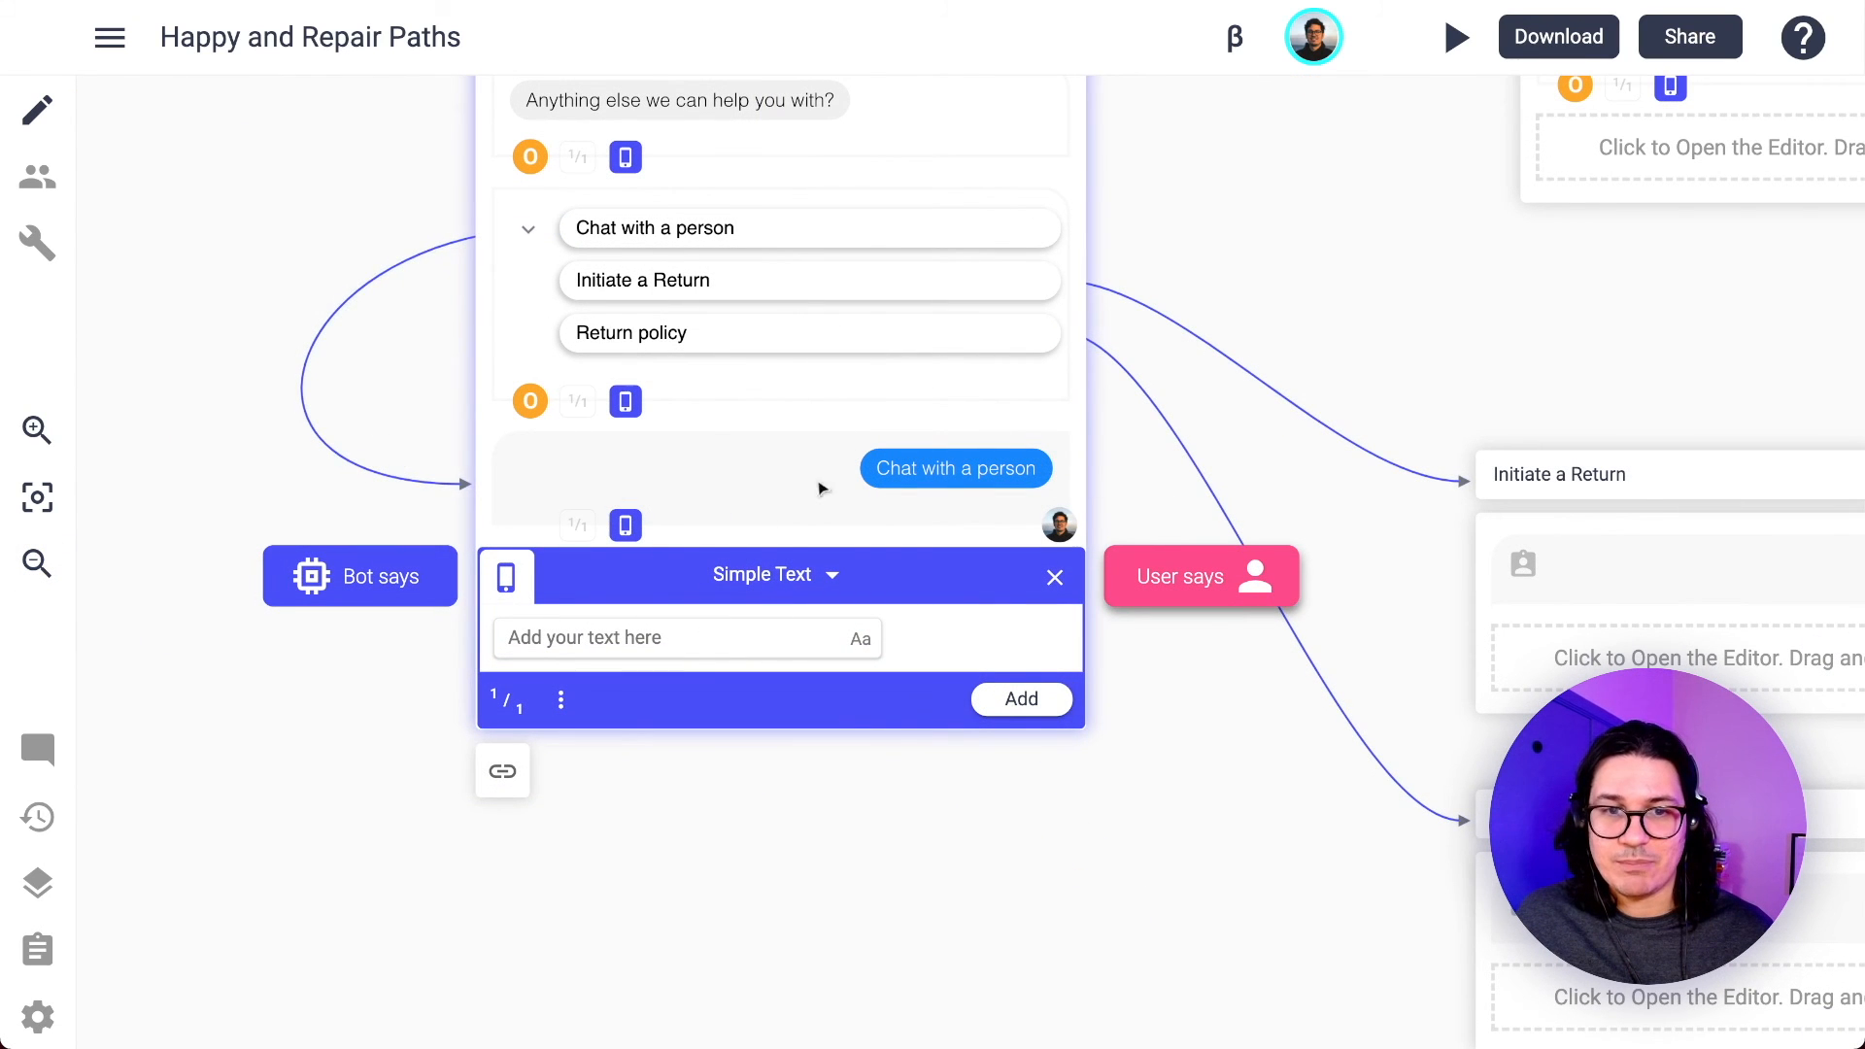
Examine the new "Initiate a Return" and "Return policy" branches and the links between the Happy Path and the Repair Path.
{"action": "scroll", "coordinate": [1260, 649], "scroll_direction": "right", "scroll_amount": 9}
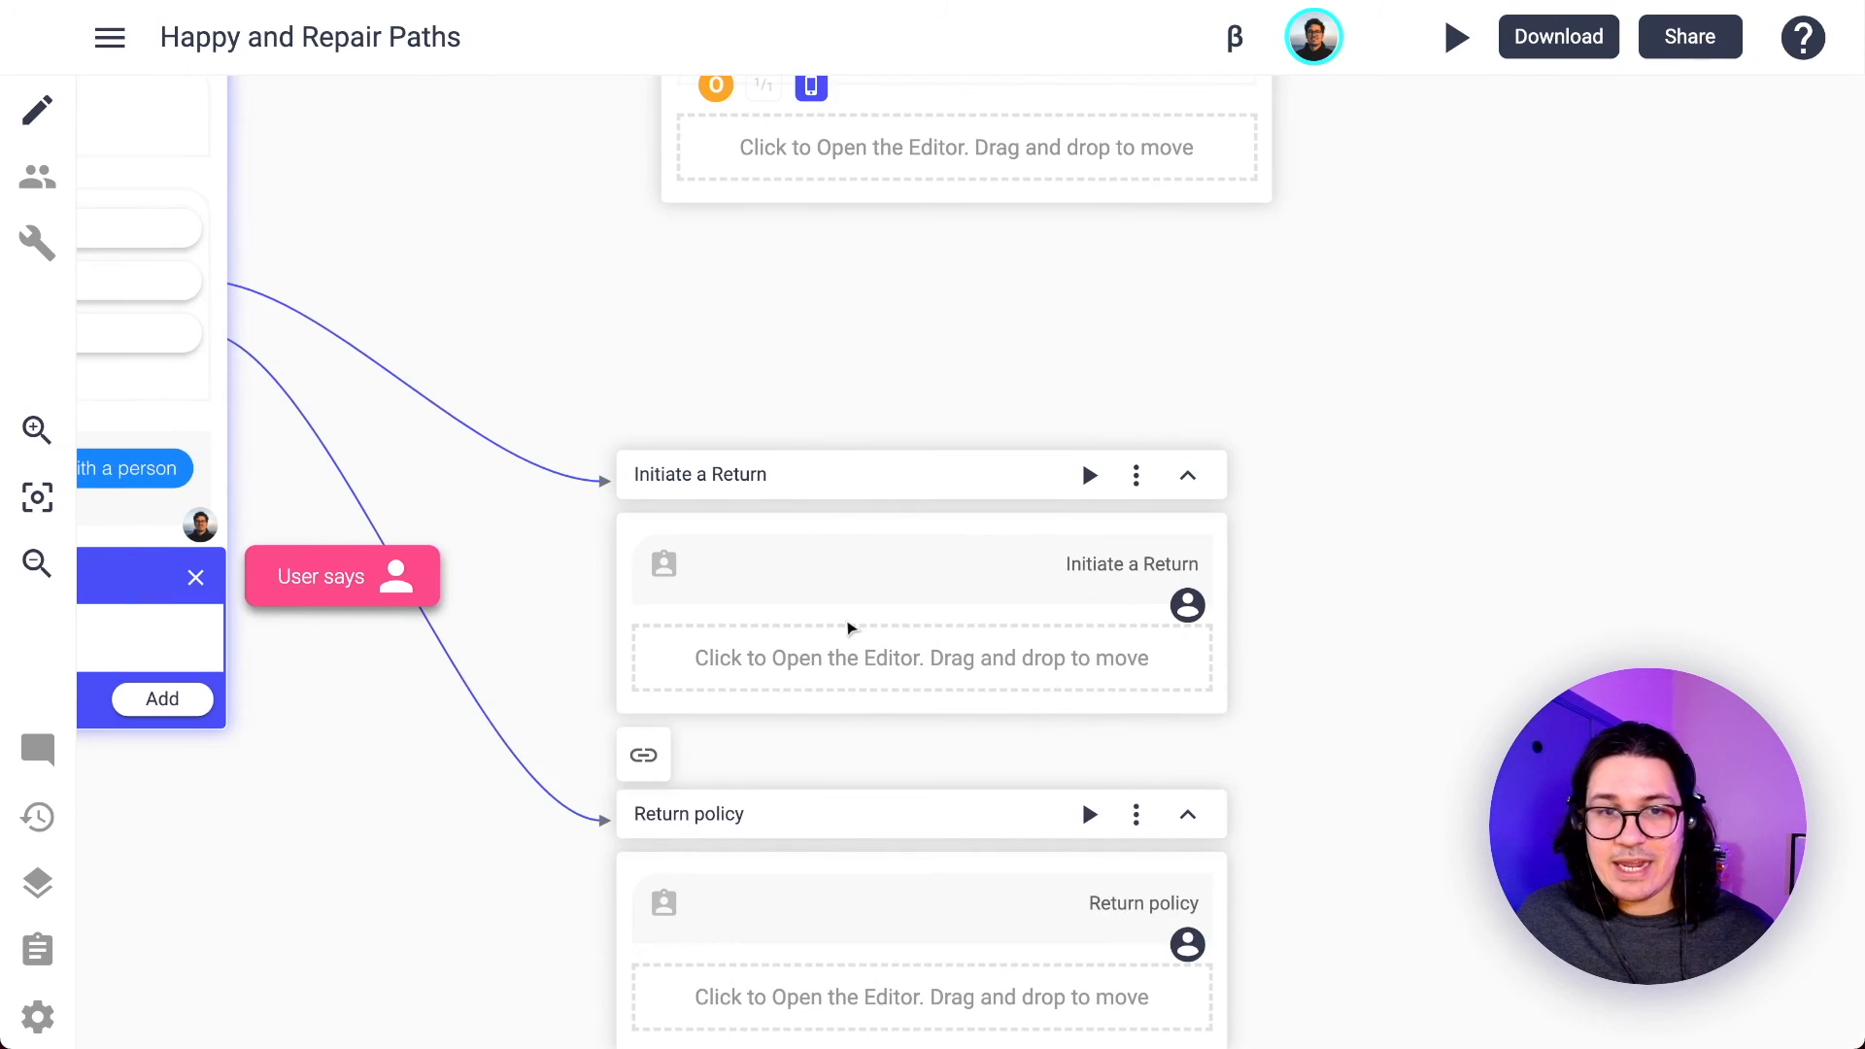
{"action": "scroll", "coordinate": [848, 629], "scroll_direction": "down", "scroll_amount": 1}
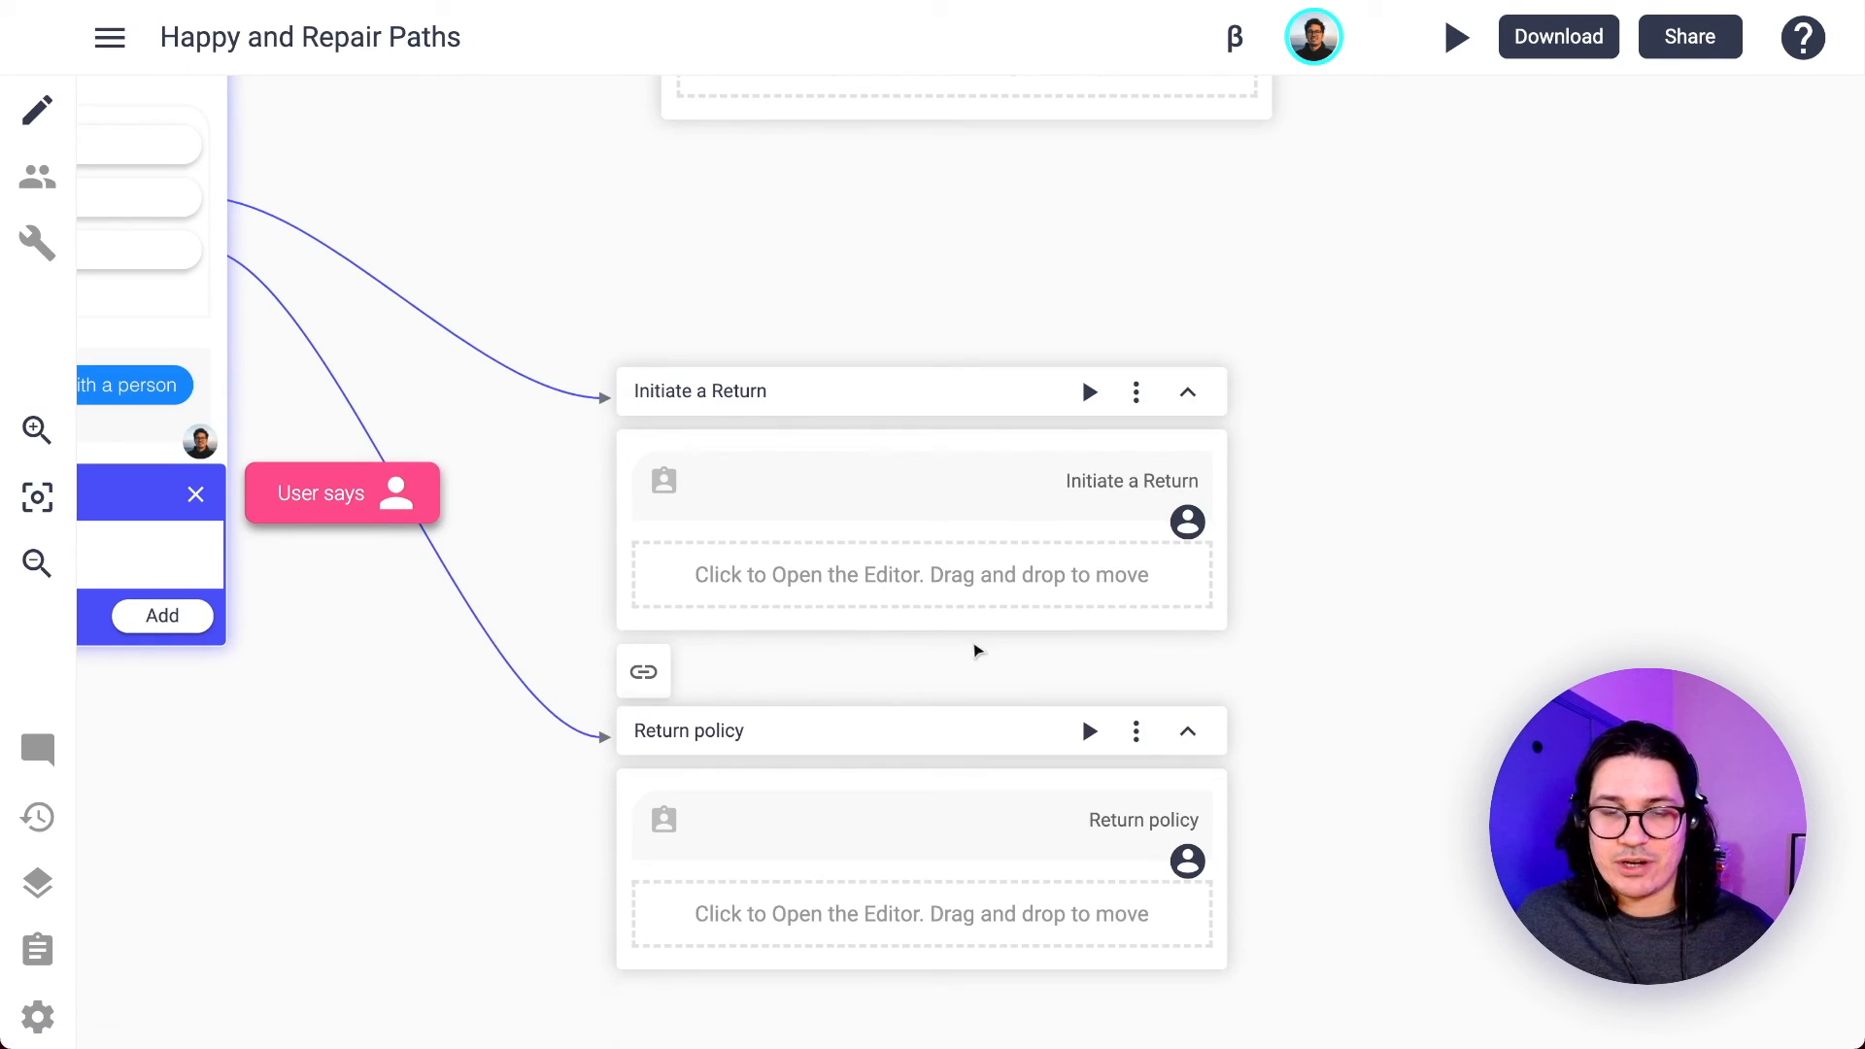
{"action": "left_click_drag", "start_coordinate": [512, 233], "coordinate": [1018, 529]}
{"action": "left_click_drag", "start_coordinate": [982, 291], "coordinate": [1031, 546]}
{"action": "mouse_move", "coordinate": [1057, 279]}
{"action": "left_mouse_down"}
{"action": "mouse_move", "coordinate": [1012, 271]}
{"action": "mouse_move", "coordinate": [1117, 271]}
{"action": "mouse_move", "coordinate": [1035, 231]}
{"action": "mouse_move", "coordinate": [1070, 262]}
{"action": "left_mouse_up"}
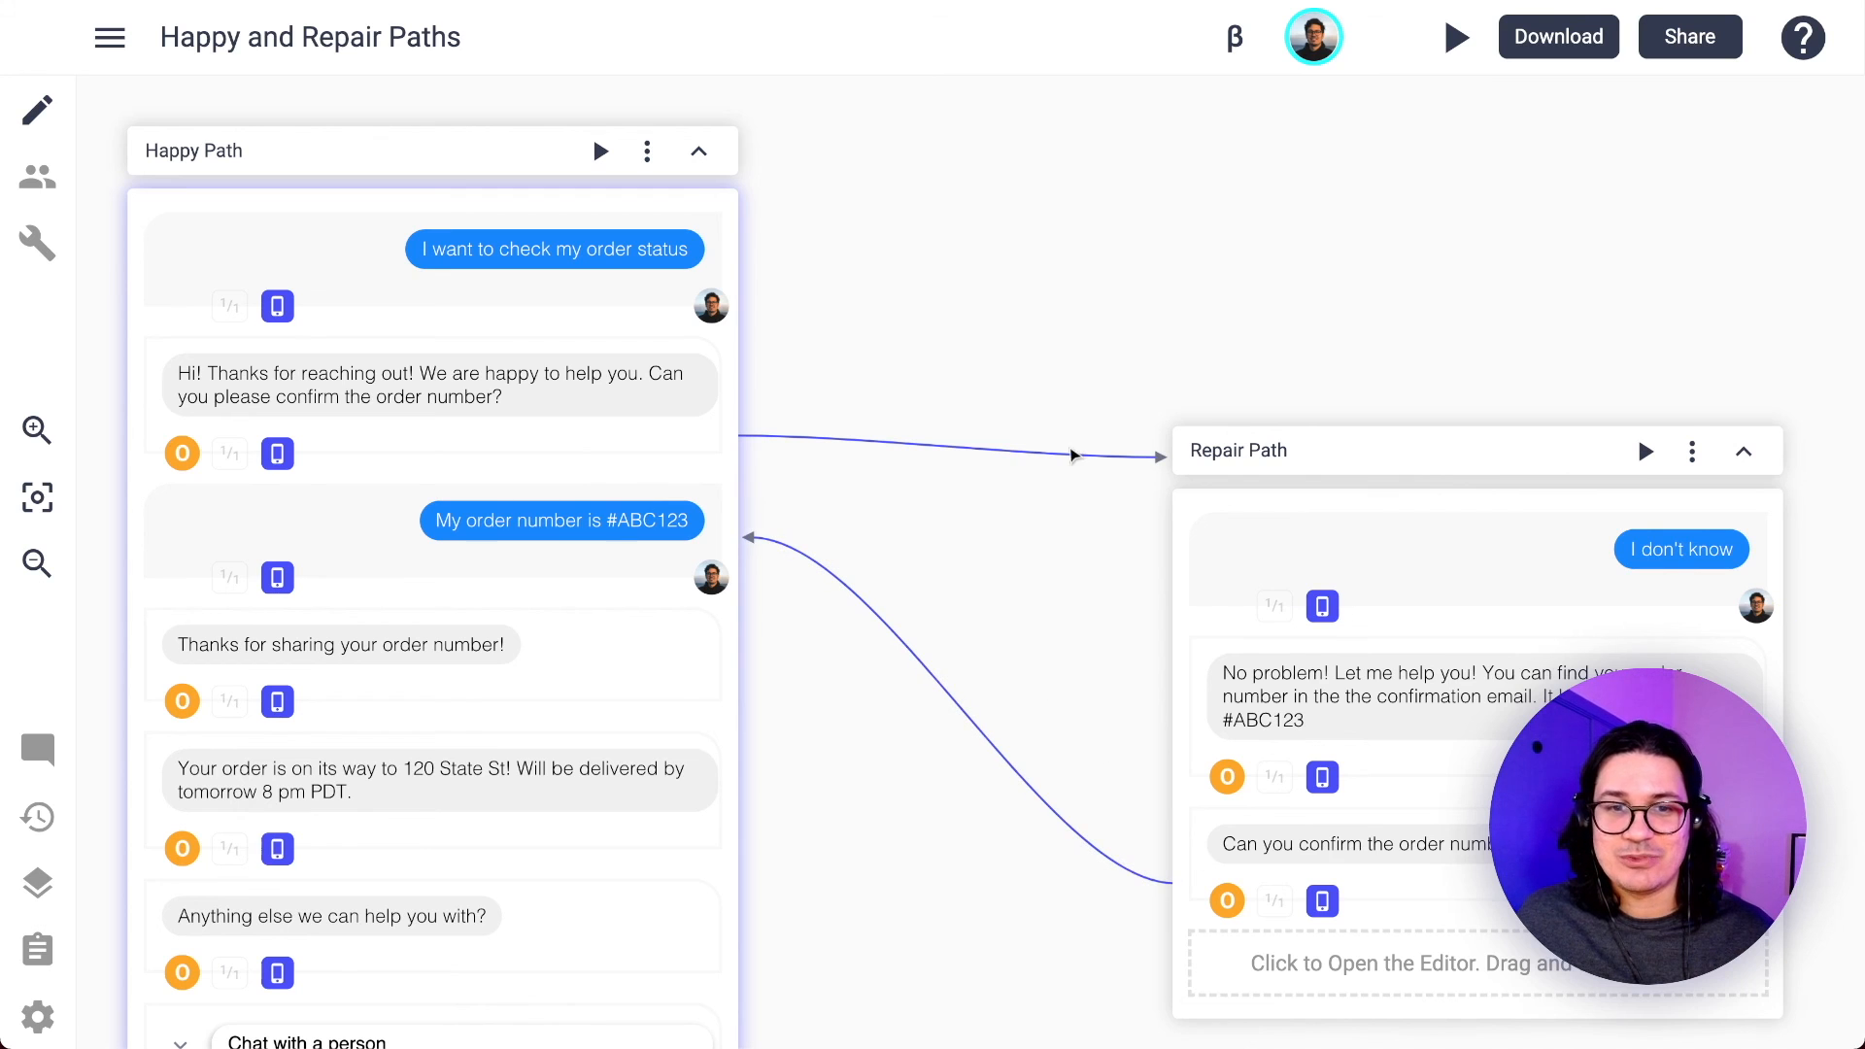
{"action": "scroll", "coordinate": [1072, 456], "scroll_direction": "down", "scroll_amount": 4}
{"action": "scroll", "coordinate": [1072, 455], "scroll_direction": "up", "scroll_amount": 2}
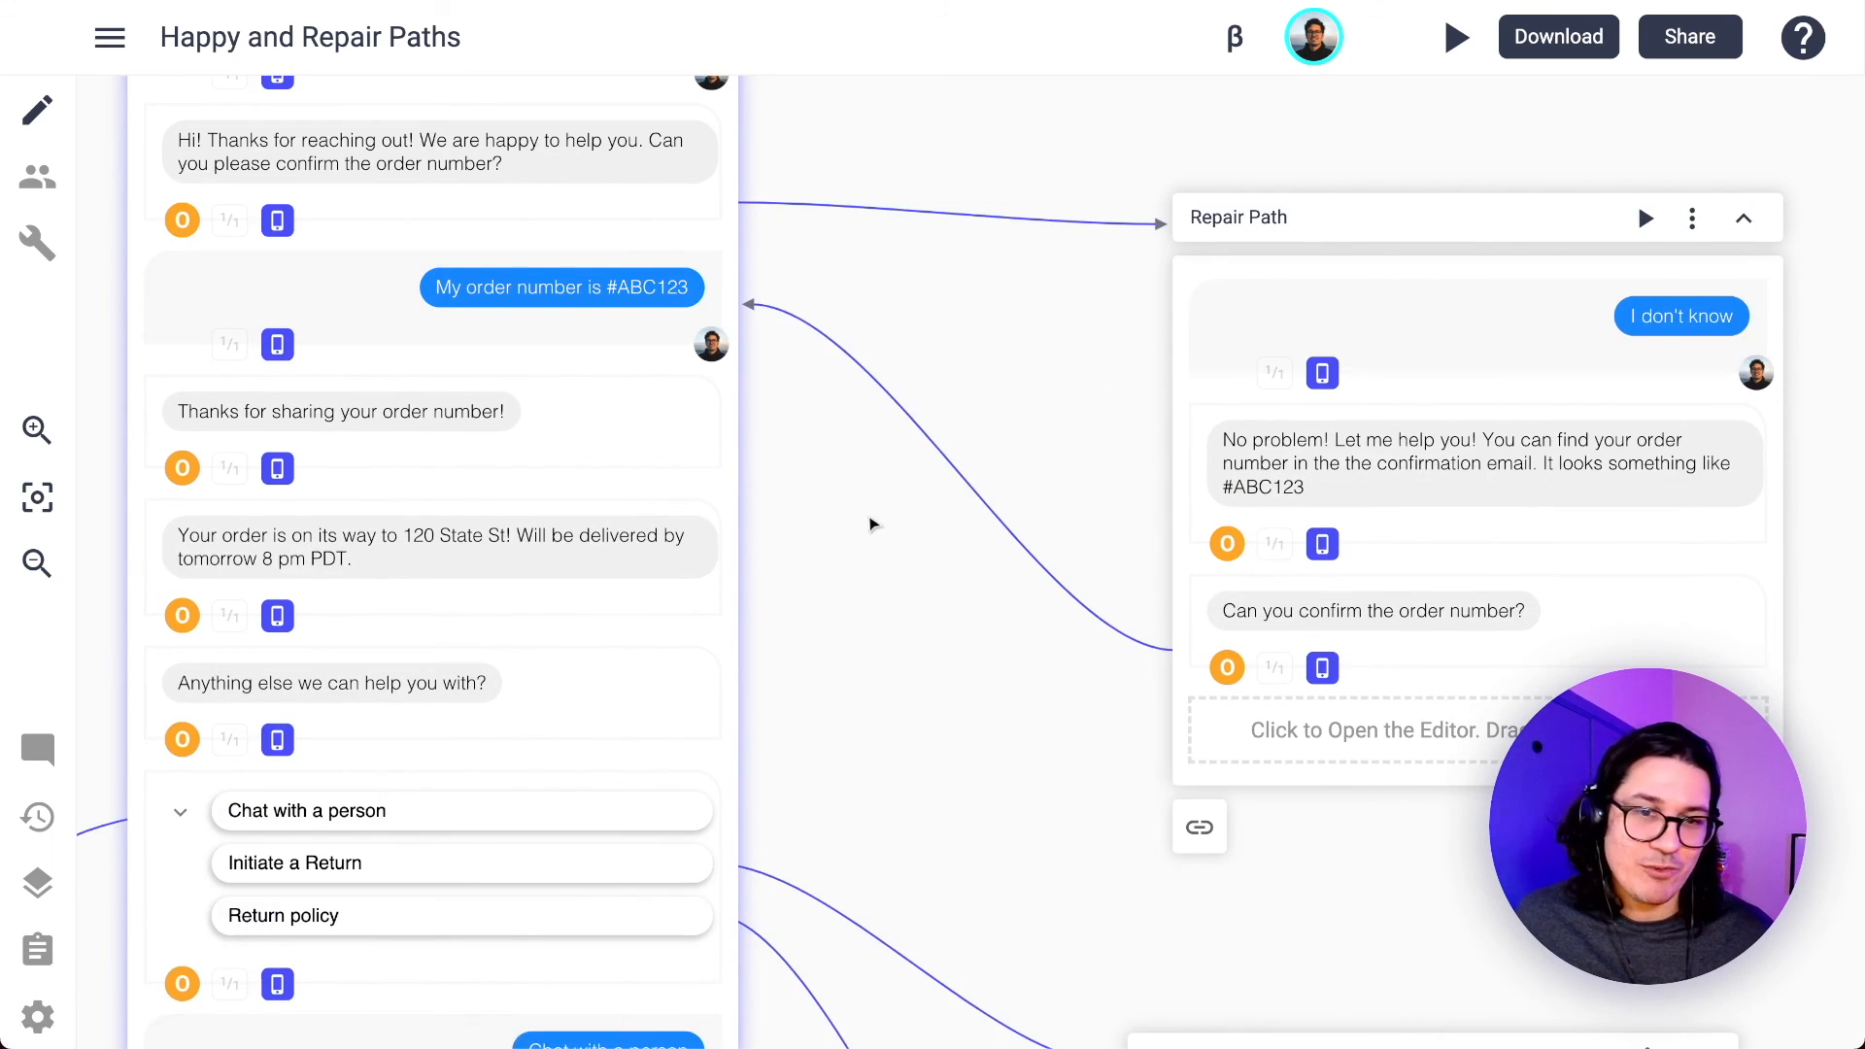
Close the empty Simple Text message editor below the "Chat with a person" reply in the Happy Path.
{"action": "scroll", "coordinate": [874, 520], "scroll_direction": "down", "scroll_amount": 4}
{"action": "scroll", "coordinate": [874, 528], "scroll_direction": "up", "scroll_amount": 1}
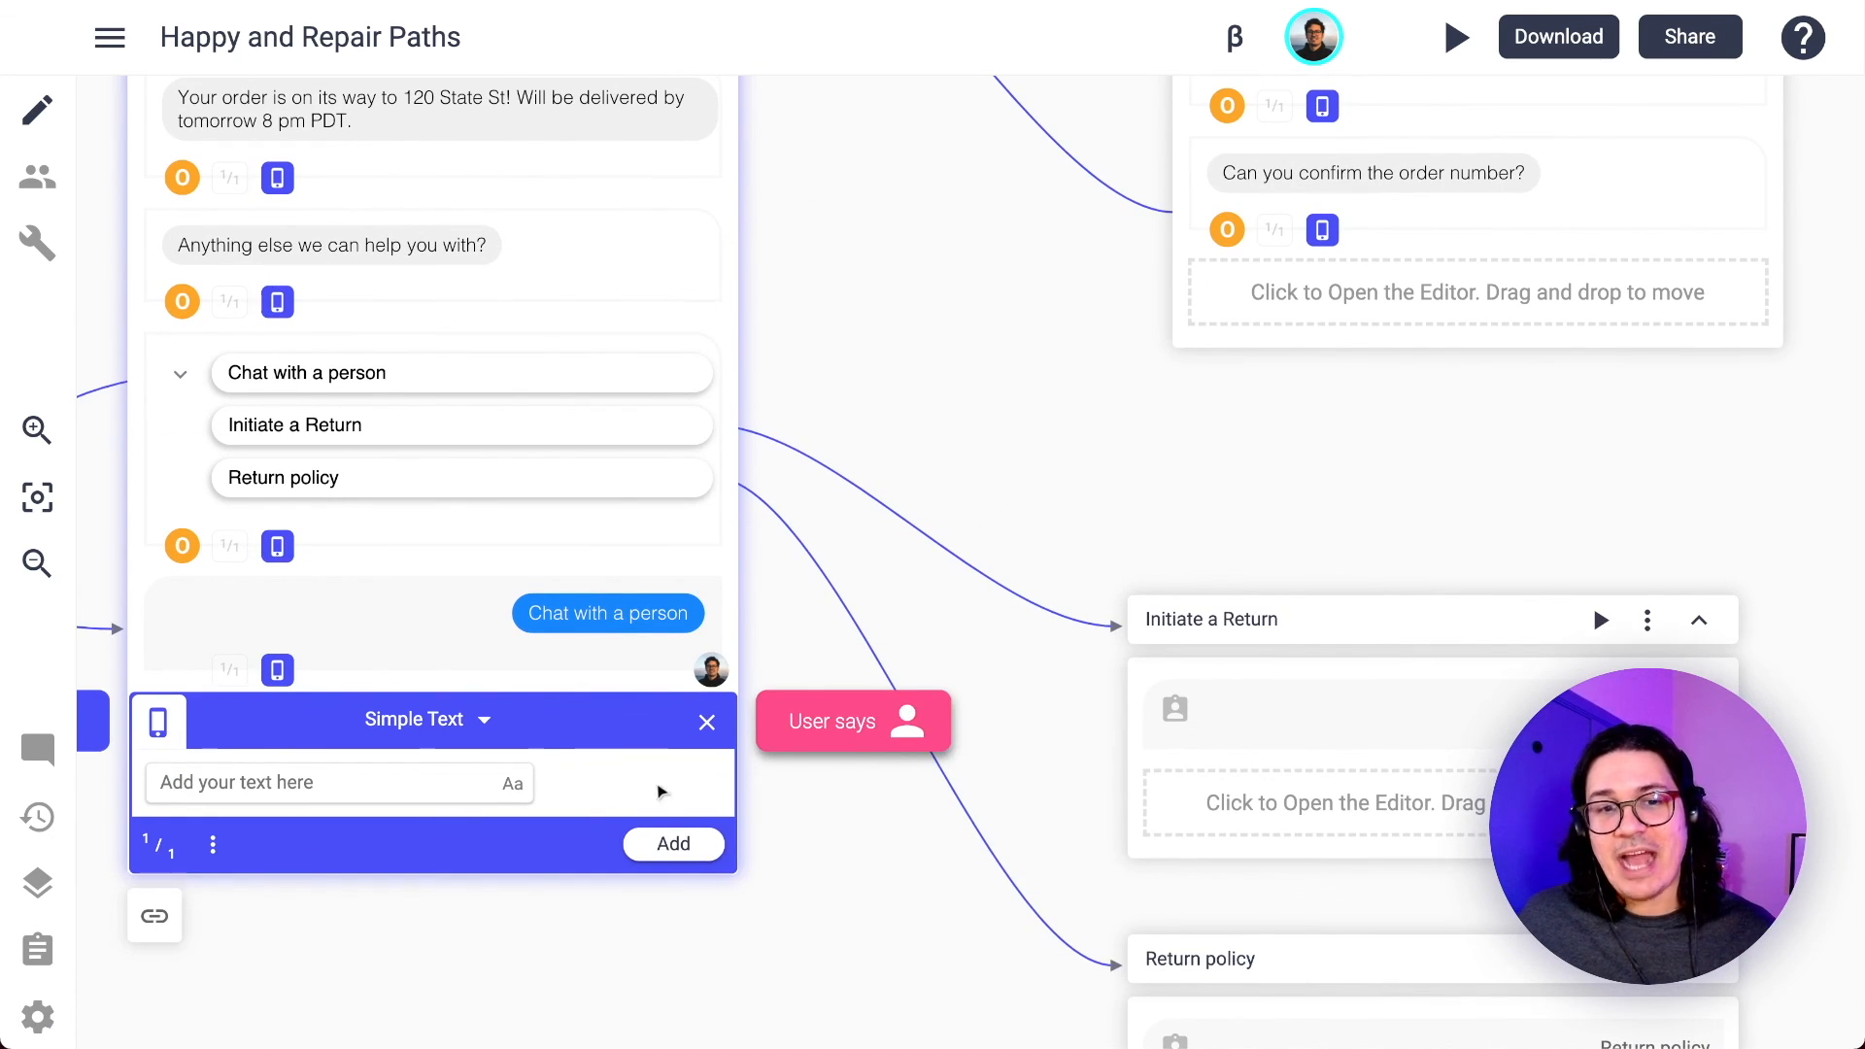
{"action": "left_click", "coordinate": [707, 722]}
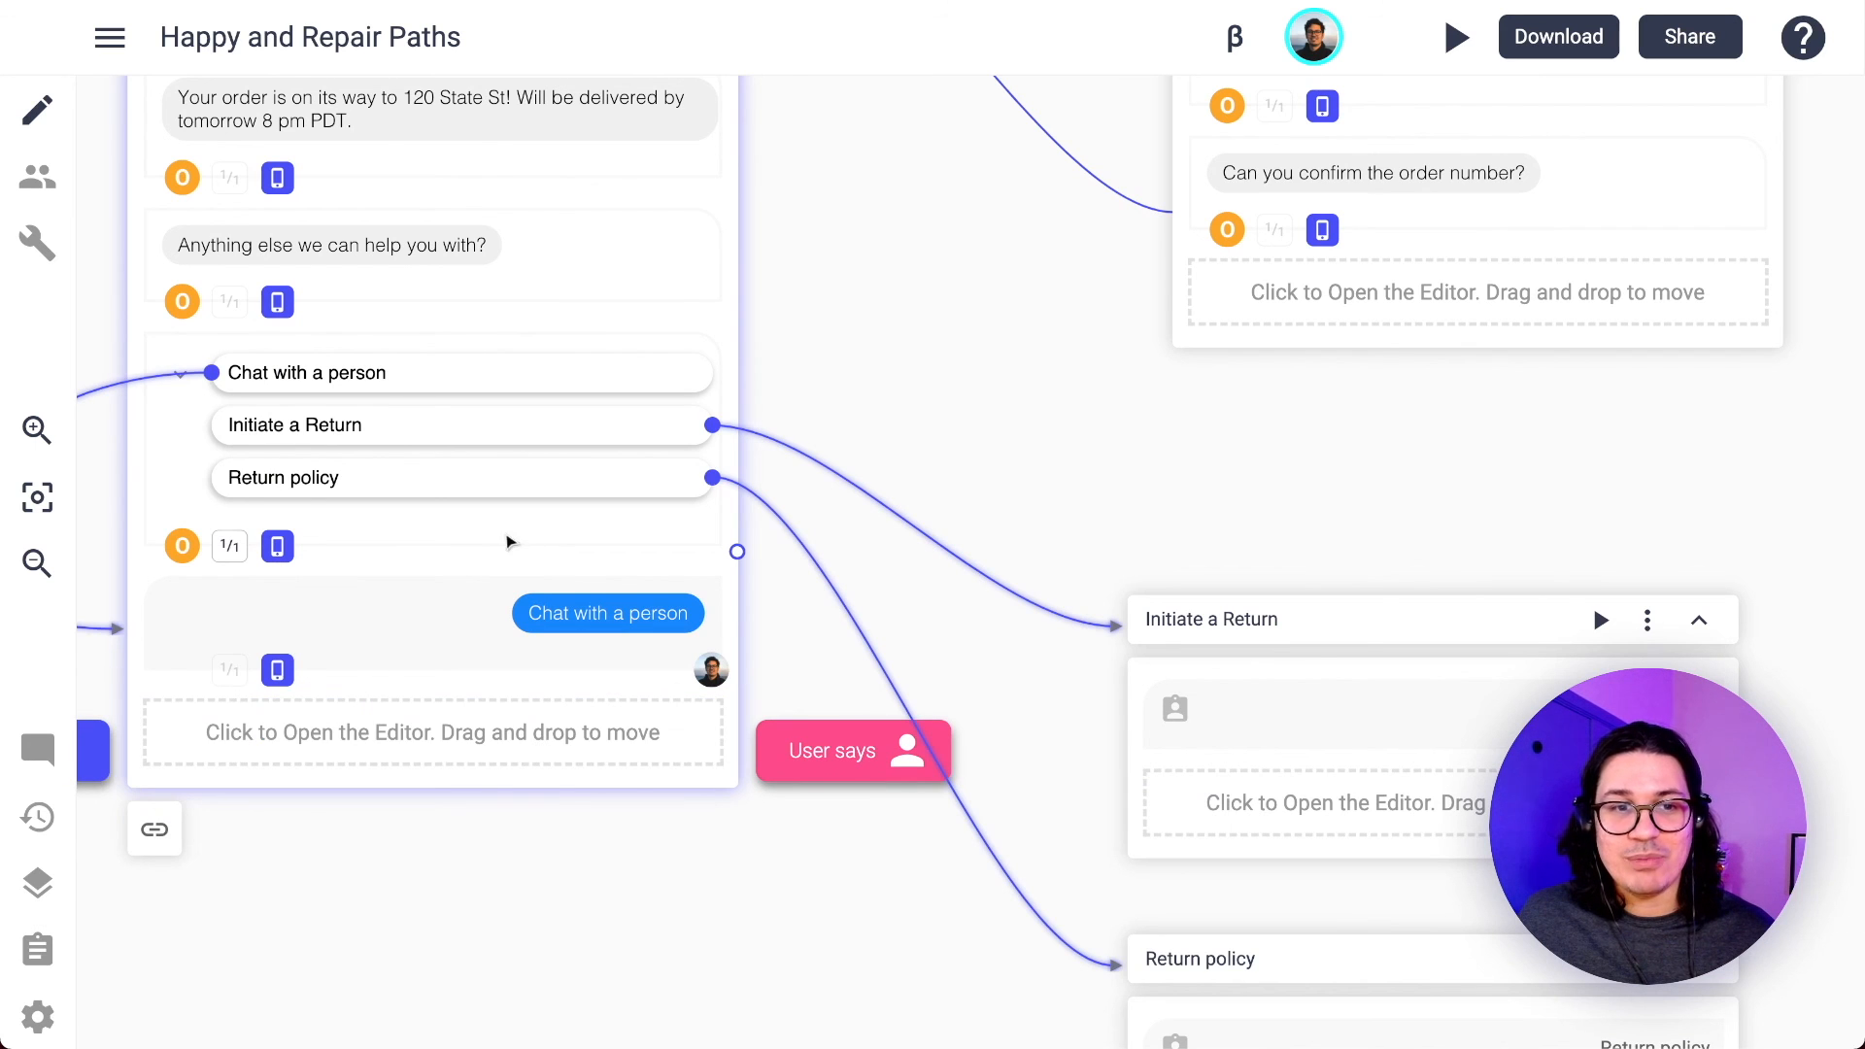
{"action": "scroll", "coordinate": [731, 437], "scroll_direction": "left", "scroll_amount": 1}
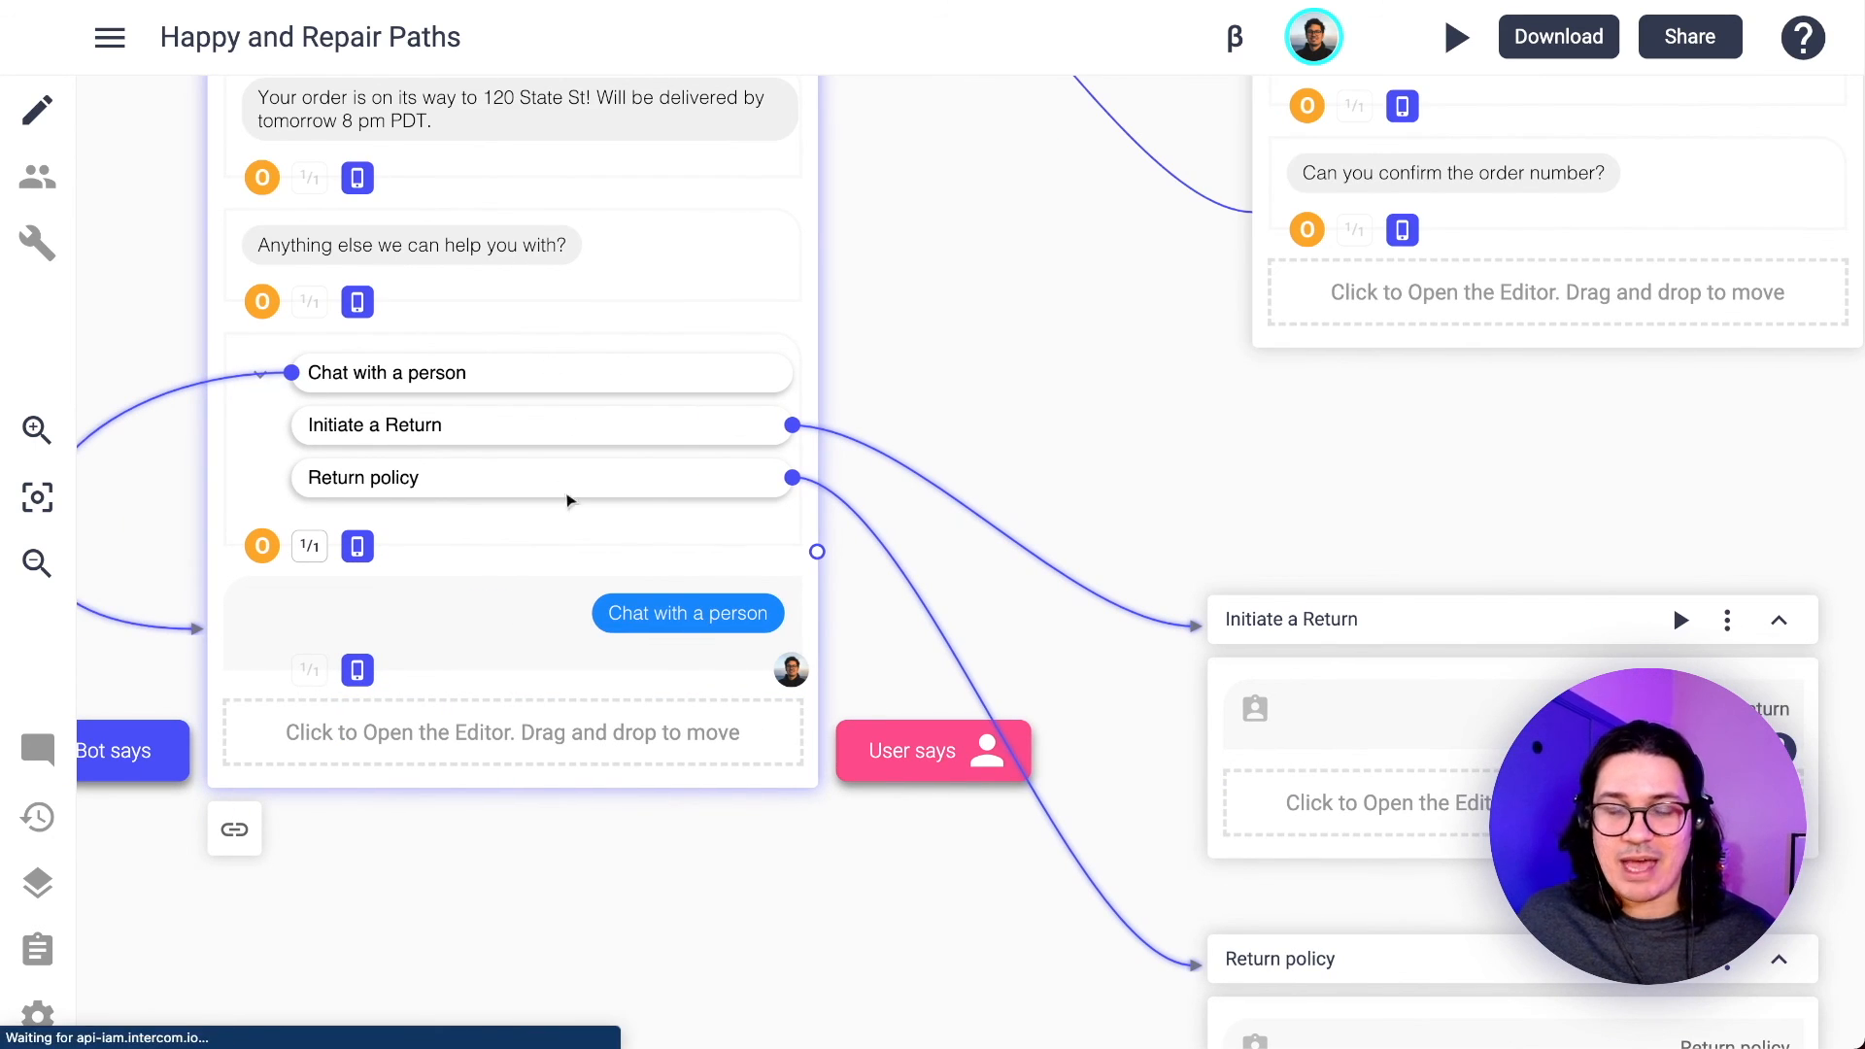